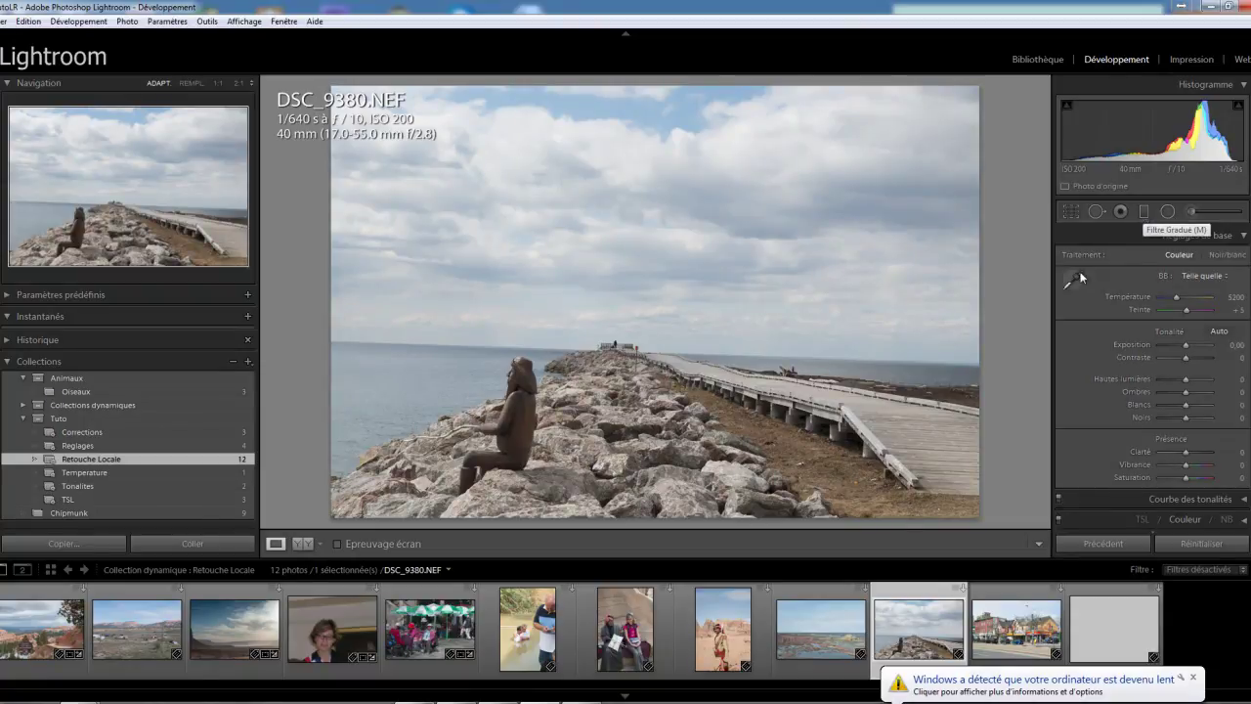
Straighten the photo by drawing a level line along the sea horizon and apply the crop.
{"action": "left_click", "coordinate": [1072, 213]}
{"action": "left_click", "coordinate": [1072, 286]}
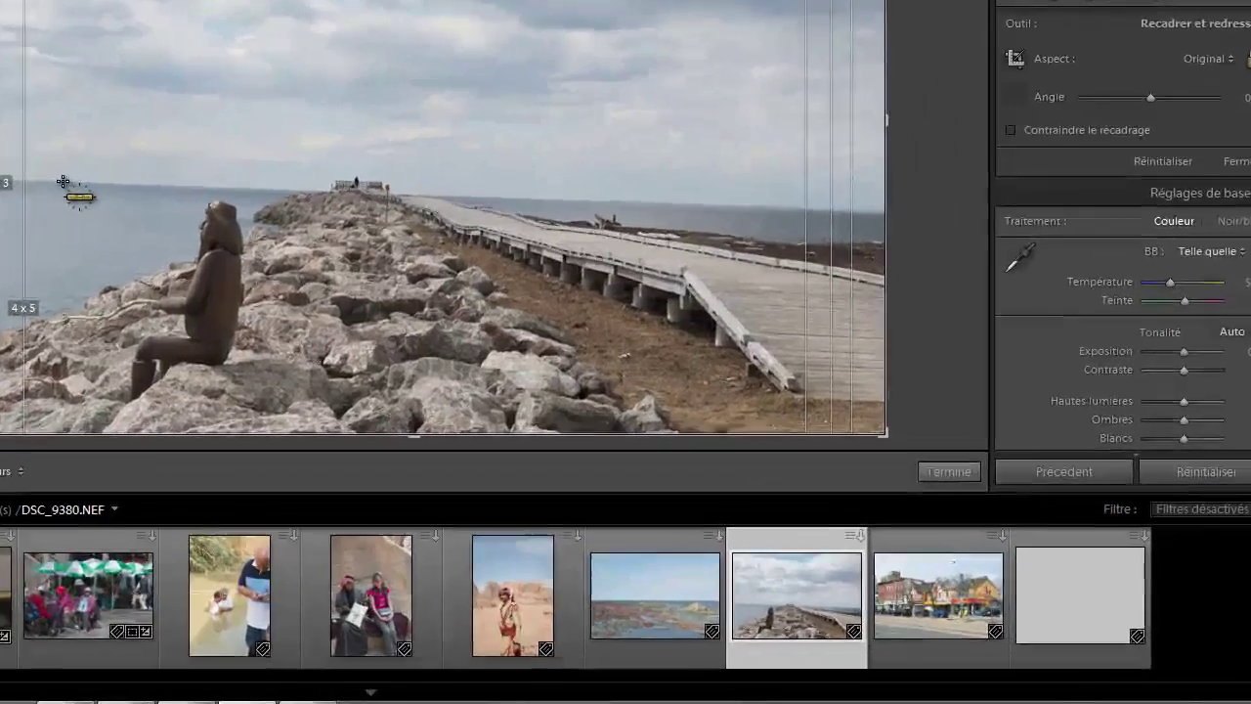
{"action": "left_click_drag", "start_coordinate": [62, 182], "coordinate": [598, 201]}
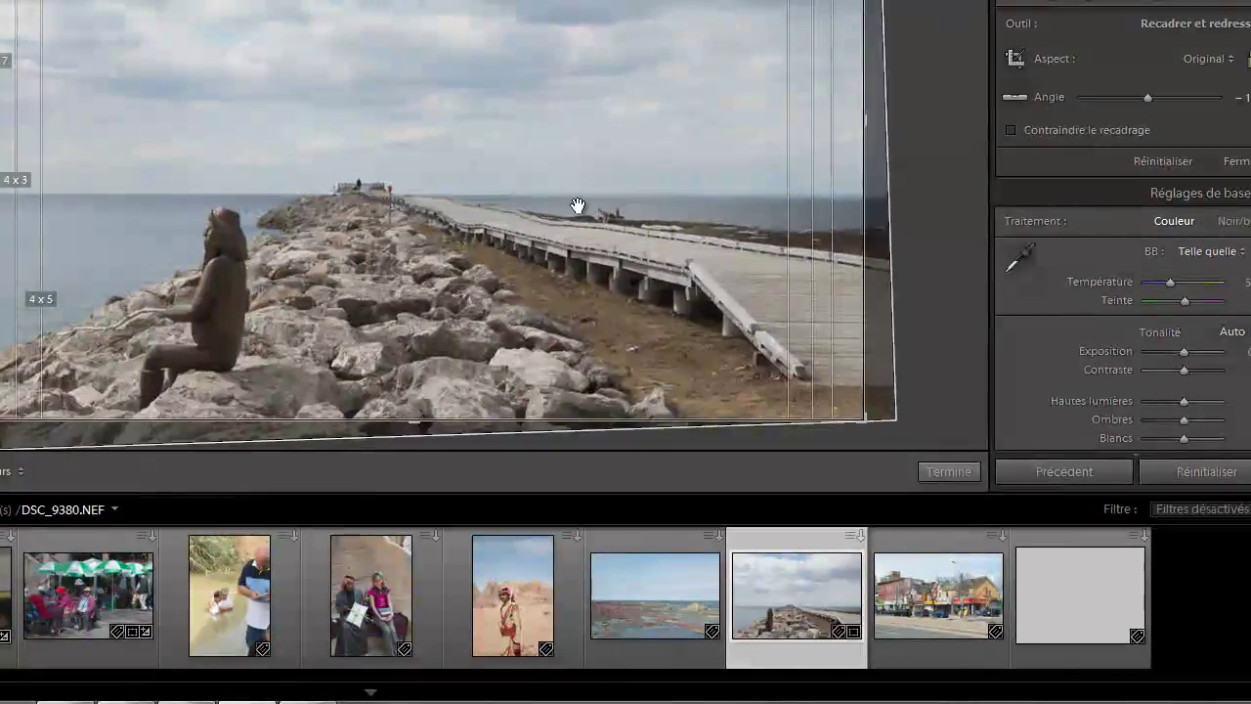
{"action": "key", "text": "Return"}
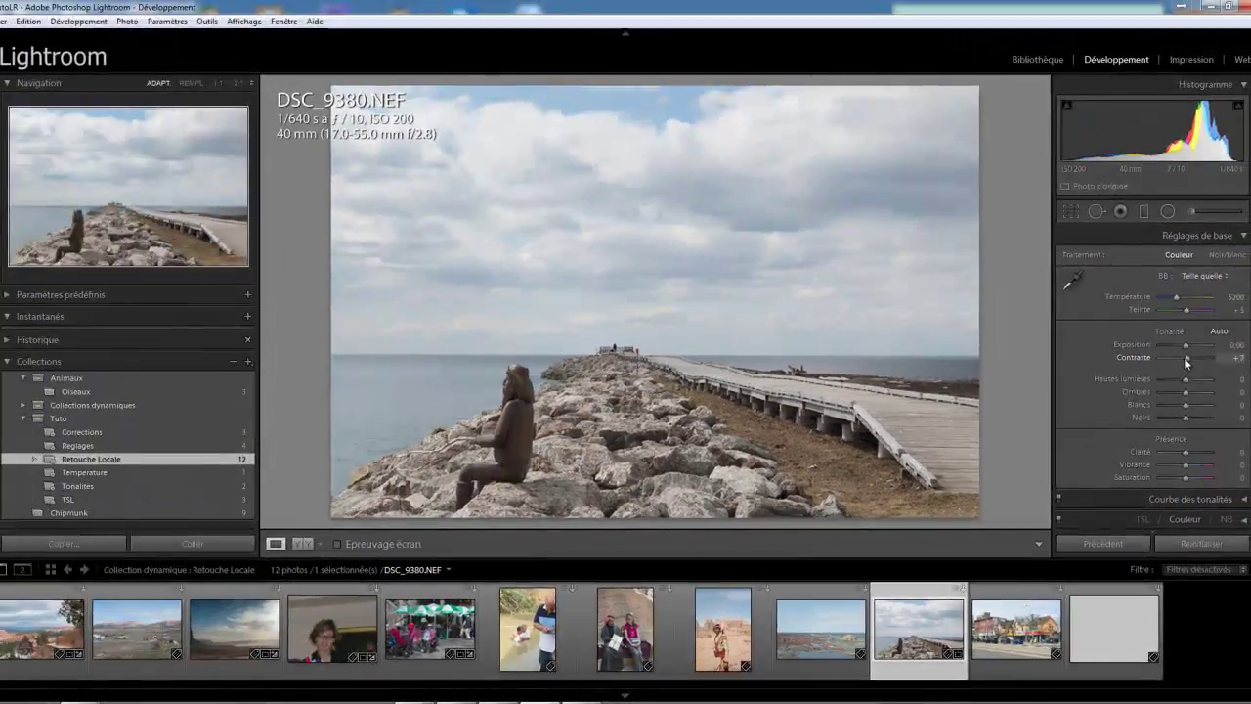
Raise the overall contrast of the photo to +31.
{"action": "left_click_drag", "start_coordinate": [1183, 262], "coordinate": [1192, 262]}
{"action": "left_click_drag", "start_coordinate": [1188, 357], "coordinate": [1191, 359]}
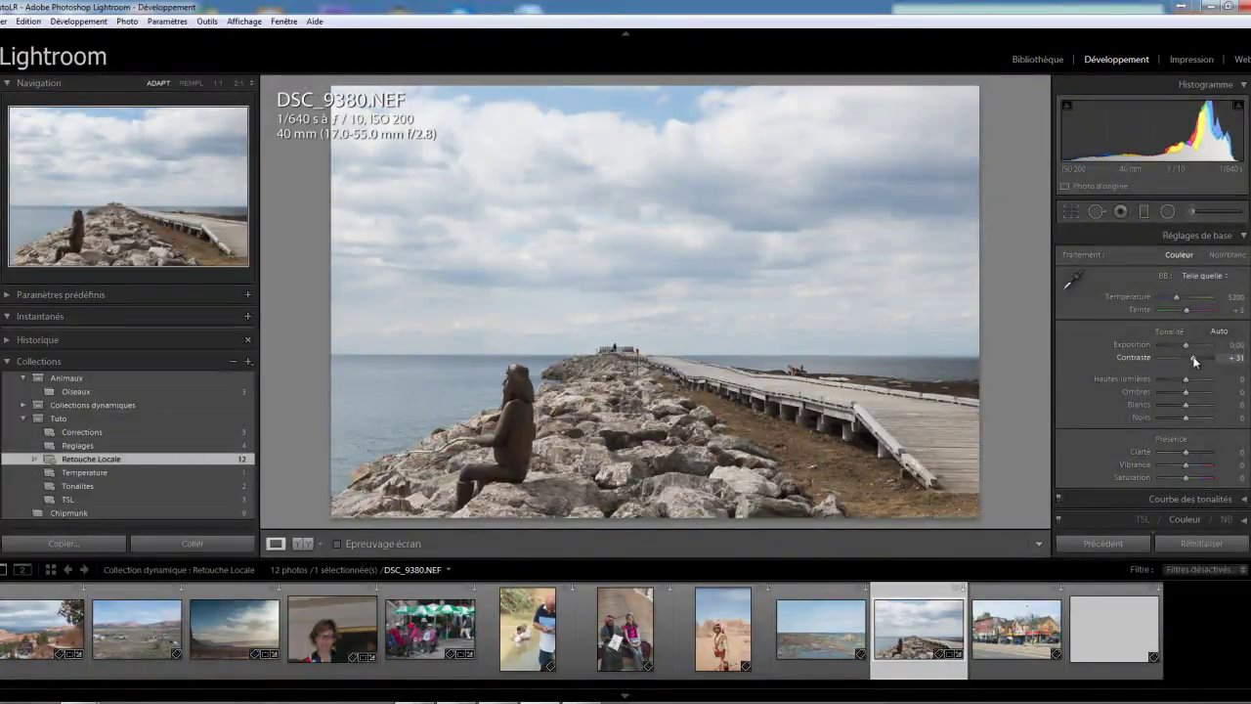
Add a new graduated filter over the sky, running from the photo's upper edge down to the horizon.
{"action": "left_click", "coordinate": [1146, 213]}
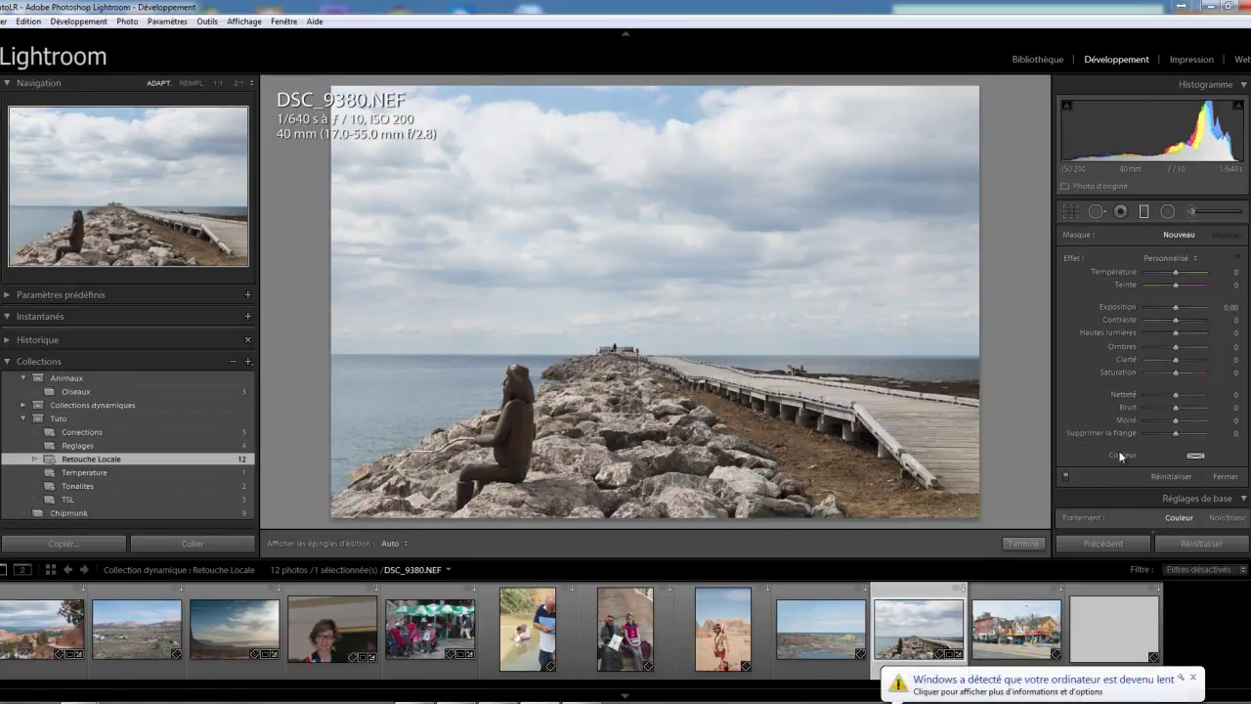
{"action": "left_click", "coordinate": [1195, 457]}
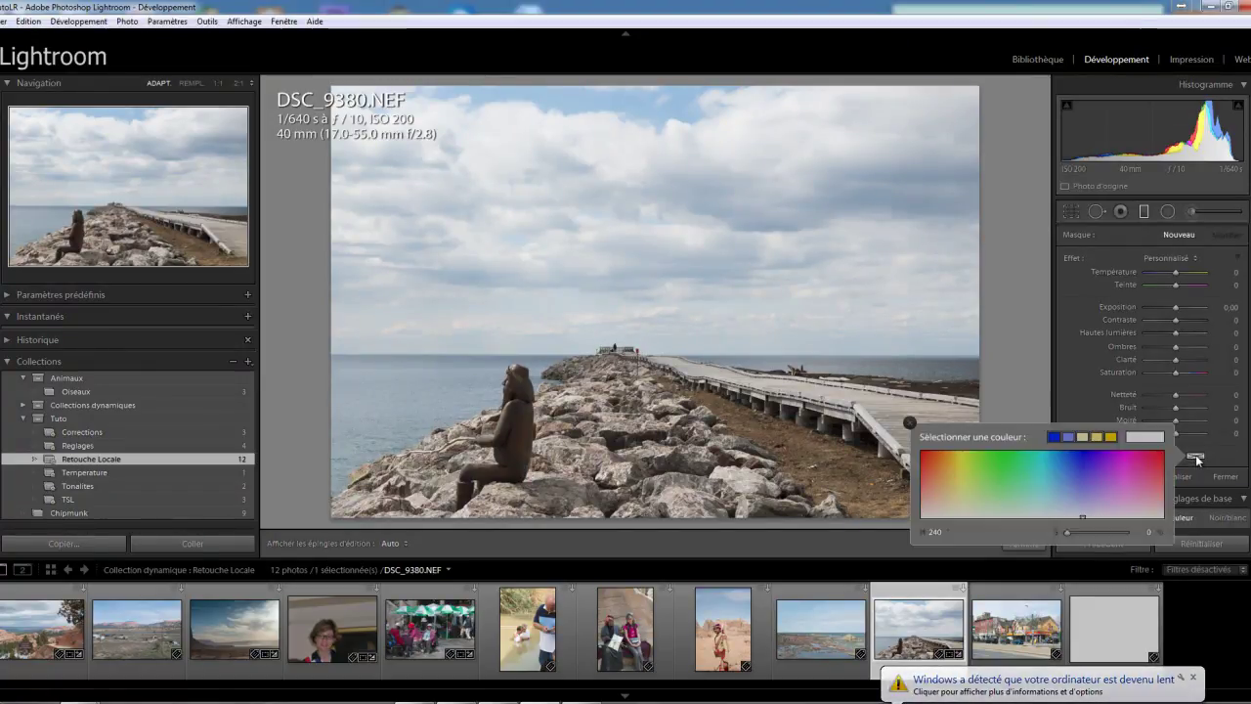
{"action": "left_click", "coordinate": [1224, 453]}
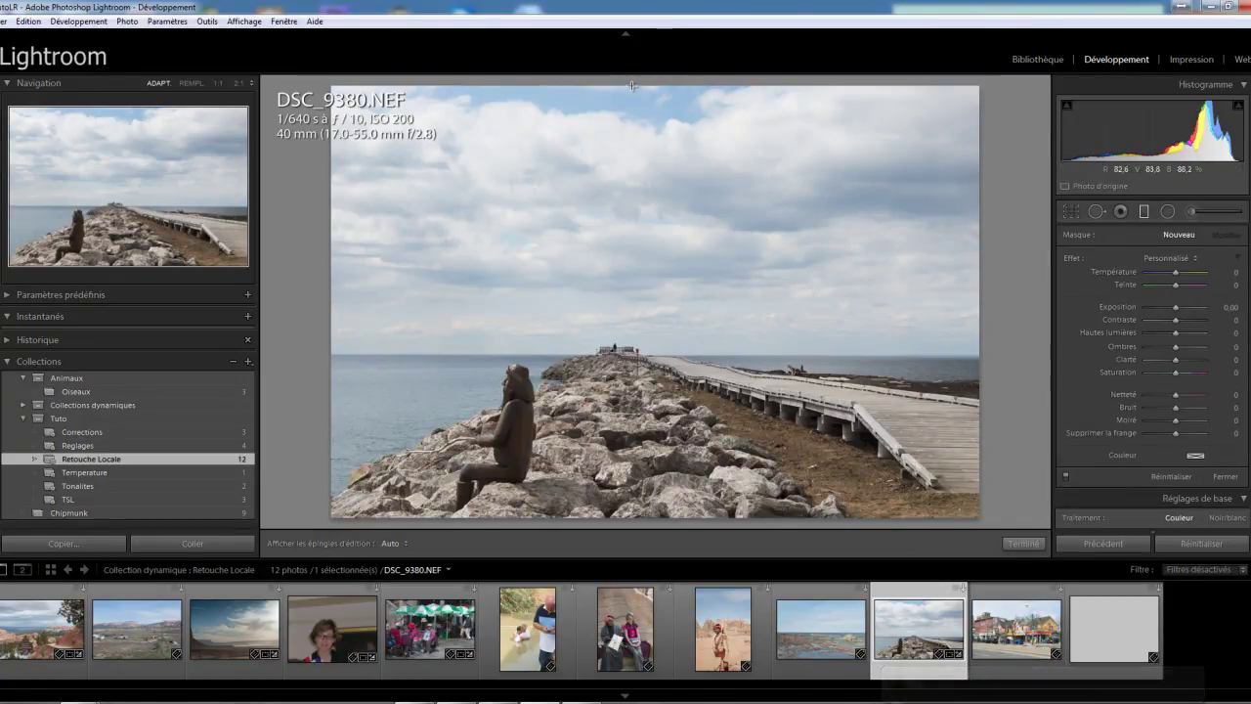
{"action": "left_click_drag", "start_coordinate": [631, 90], "coordinate": [634, 99]}
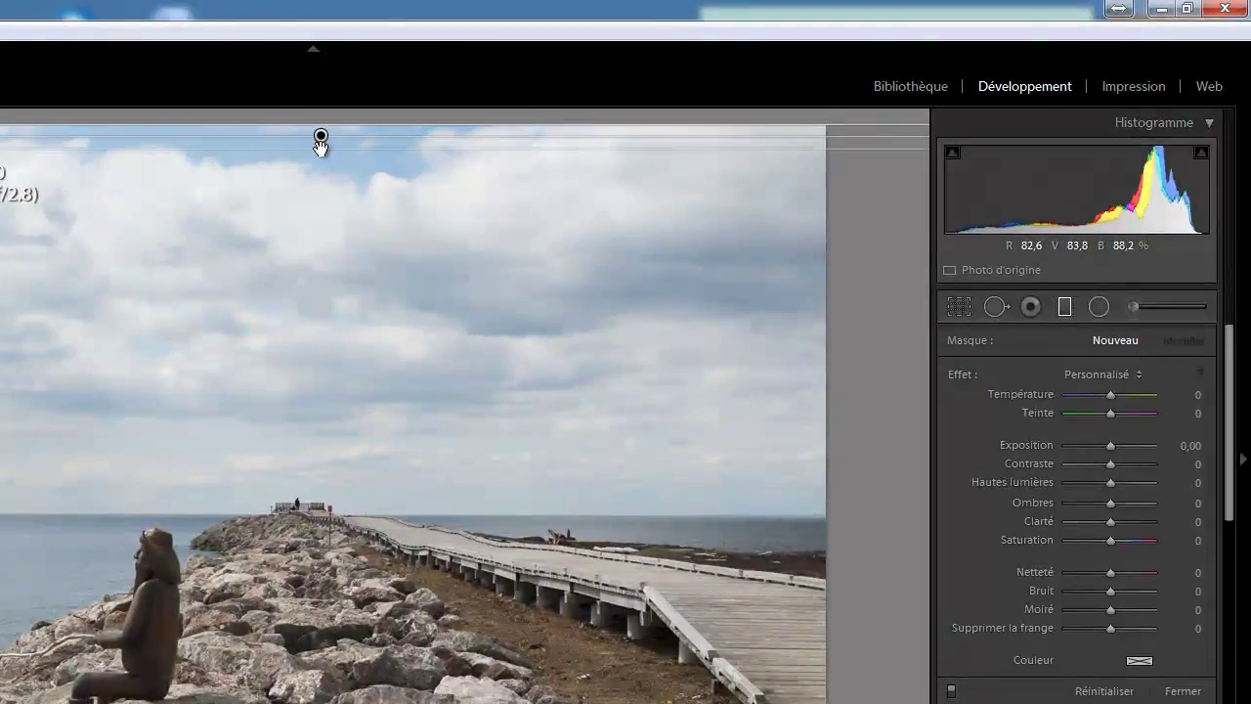
{"action": "mouse_move", "coordinate": [321, 146]}
{"action": "left_mouse_down"}
{"action": "mouse_move", "coordinate": [316, 427]}
{"action": "mouse_move", "coordinate": [329, 503]}
{"action": "mouse_move", "coordinate": [307, 514]}
{"action": "mouse_move", "coordinate": [318, 513]}
{"action": "left_mouse_up"}
Refine the sky filter's tilt and boundary lines so it spans nearly level from the photo's upper edge to the horizon.
{"action": "mouse_move", "coordinate": [424, 321]}
{"action": "left_mouse_down"}
{"action": "mouse_move", "coordinate": [427, 290]}
{"action": "mouse_move", "coordinate": [321, 244]}
{"action": "mouse_move", "coordinate": [257, 268]}
{"action": "mouse_move", "coordinate": [252, 293]}
{"action": "mouse_move", "coordinate": [329, 245]}
{"action": "mouse_move", "coordinate": [431, 282]}
{"action": "mouse_move", "coordinate": [445, 320]}
{"action": "left_mouse_up"}
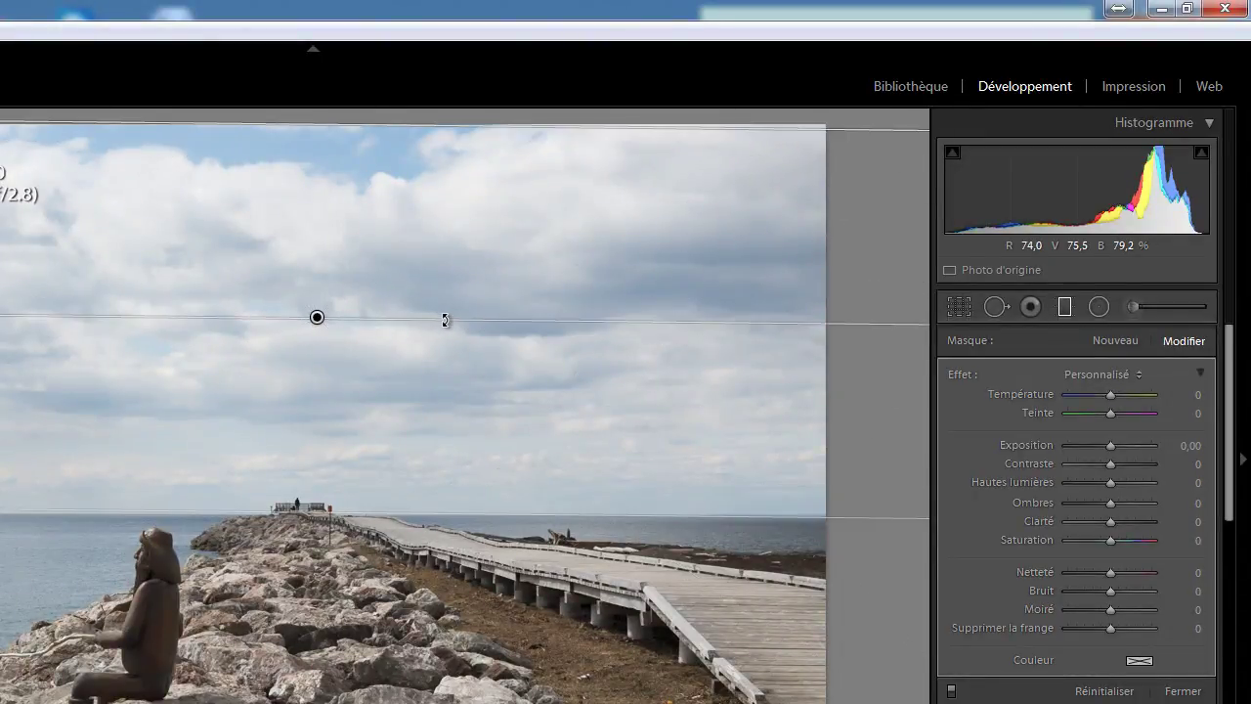
{"action": "mouse_move", "coordinate": [506, 131]}
{"action": "left_mouse_down"}
{"action": "mouse_move", "coordinate": [503, 202]}
{"action": "mouse_move", "coordinate": [502, 143]}
{"action": "left_mouse_up"}
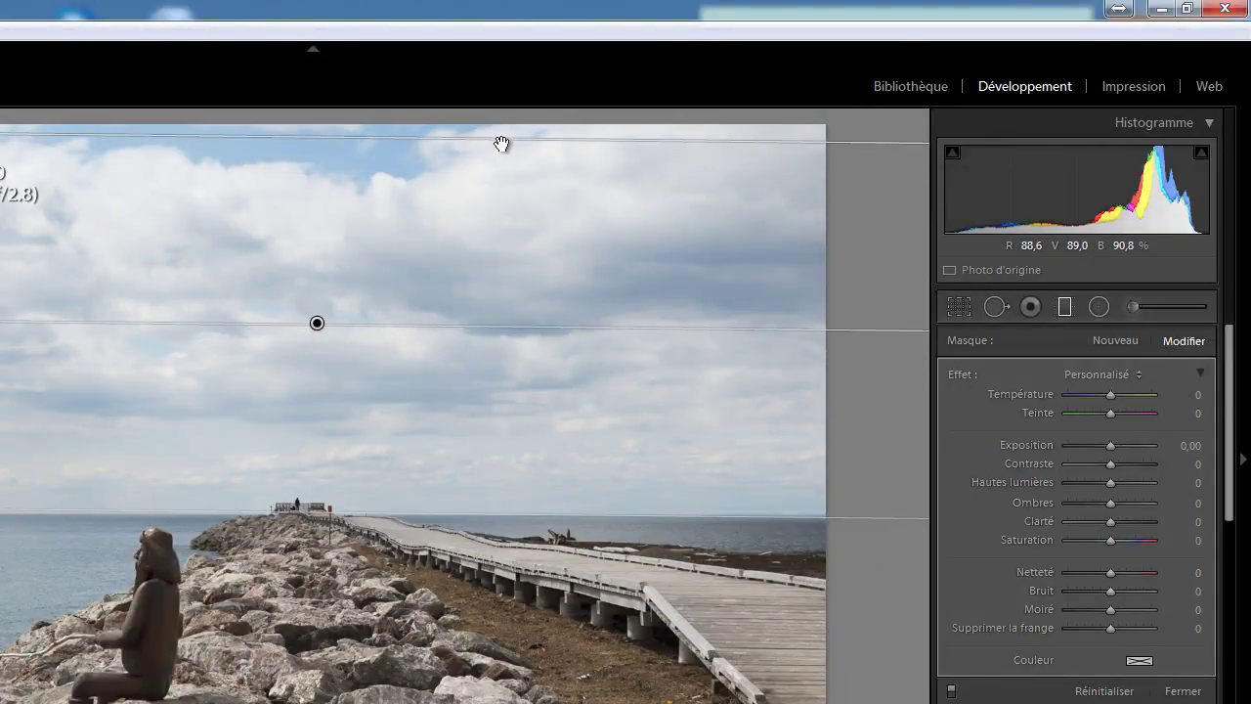
{"action": "mouse_move", "coordinate": [483, 516]}
{"action": "left_mouse_down"}
{"action": "mouse_move", "coordinate": [491, 430]}
{"action": "mouse_move", "coordinate": [500, 516]}
{"action": "left_mouse_up"}
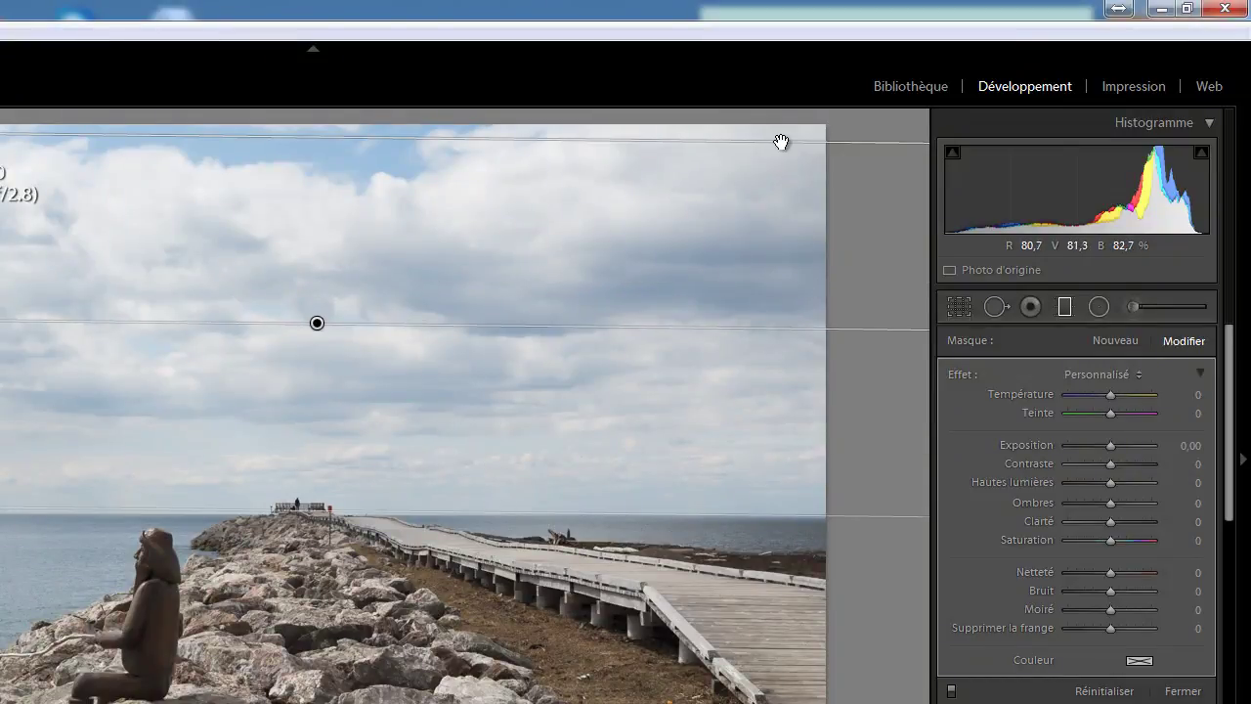
{"action": "left_click_drag", "start_coordinate": [713, 323], "coordinate": [712, 318]}
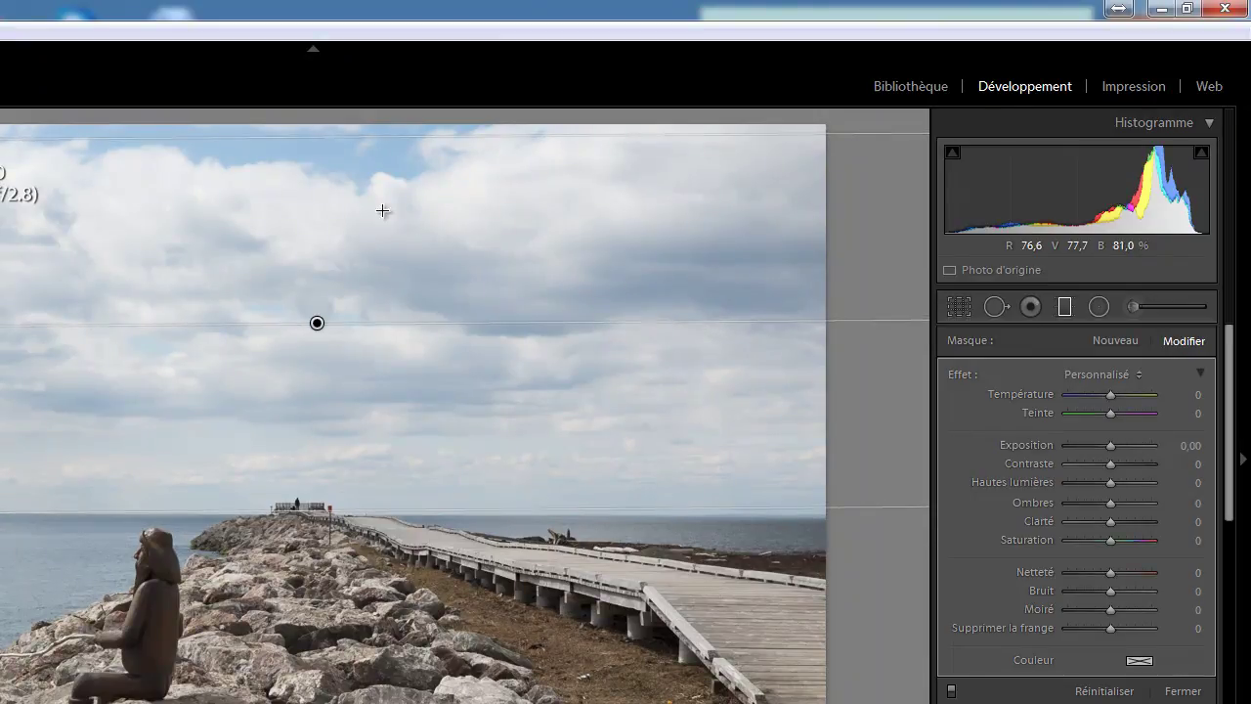
{"action": "left_click_drag", "start_coordinate": [337, 133], "coordinate": [338, 127]}
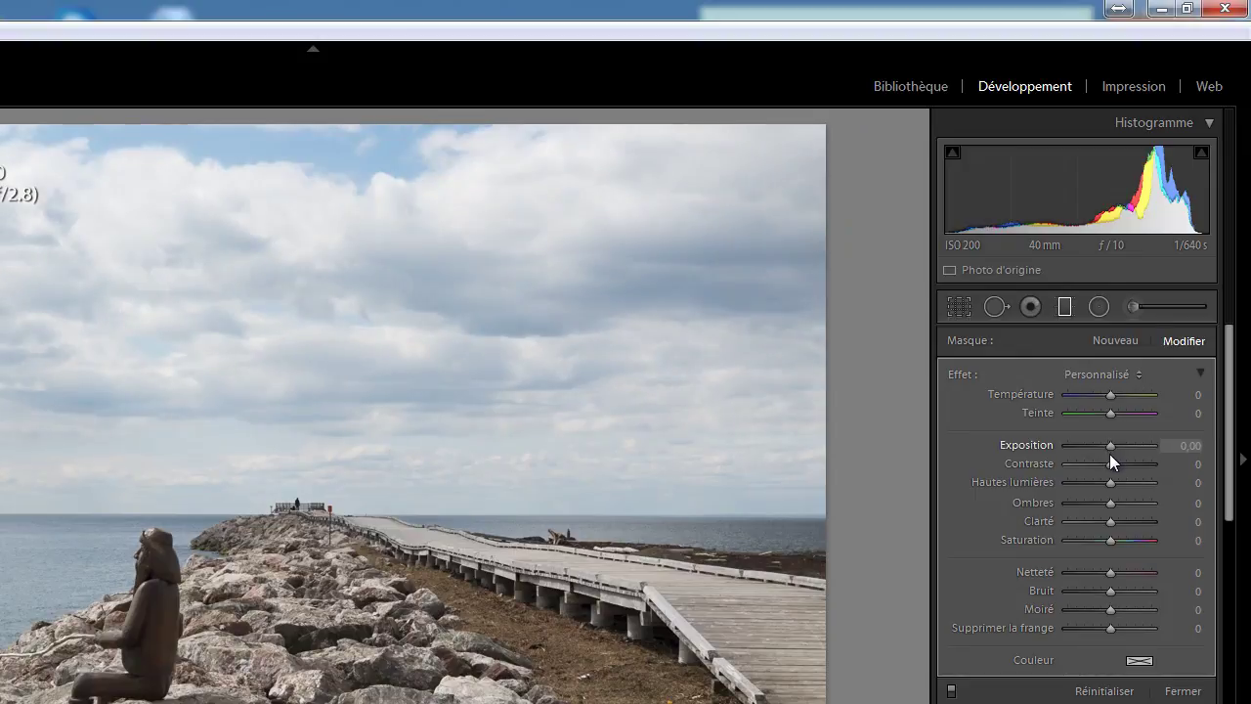
Set the sky filter's exposure to −0.60, contrast to 29 and clarity to 49.
{"action": "left_click_drag", "start_coordinate": [1109, 451], "coordinate": [1101, 453]}
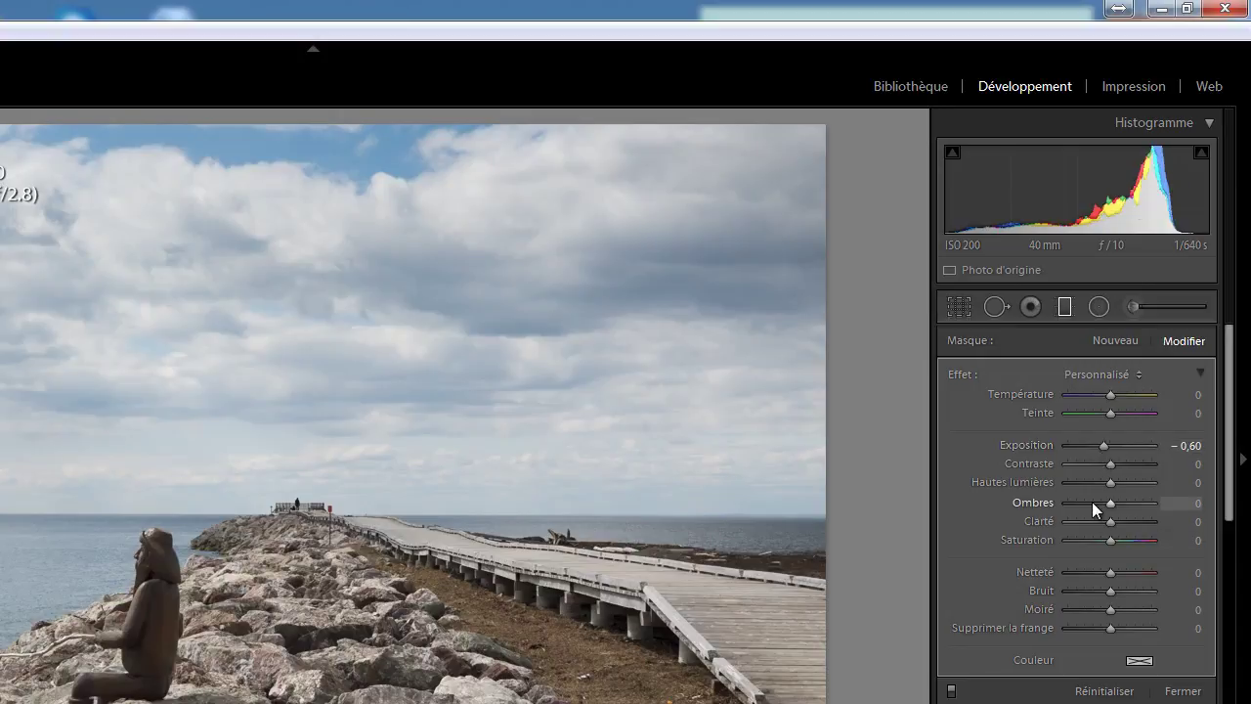
{"action": "left_click_drag", "start_coordinate": [1107, 464], "coordinate": [1119, 464]}
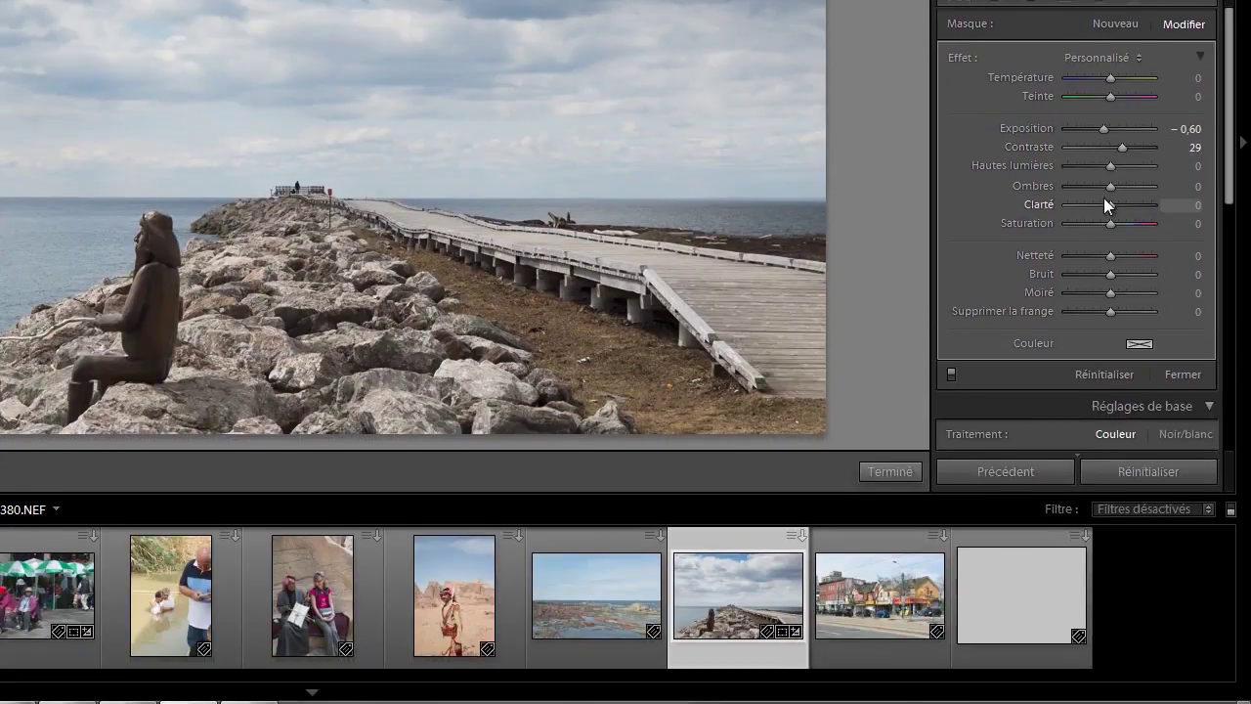
{"action": "left_click_drag", "start_coordinate": [1108, 205], "coordinate": [1139, 207]}
{"action": "left_click_drag", "start_coordinate": [1142, 205], "coordinate": [1134, 205]}
Tint the sky filter pale yellow with hue 50° and saturation 26%, and close the graduated filter.
{"action": "left_click", "coordinate": [1138, 343]}
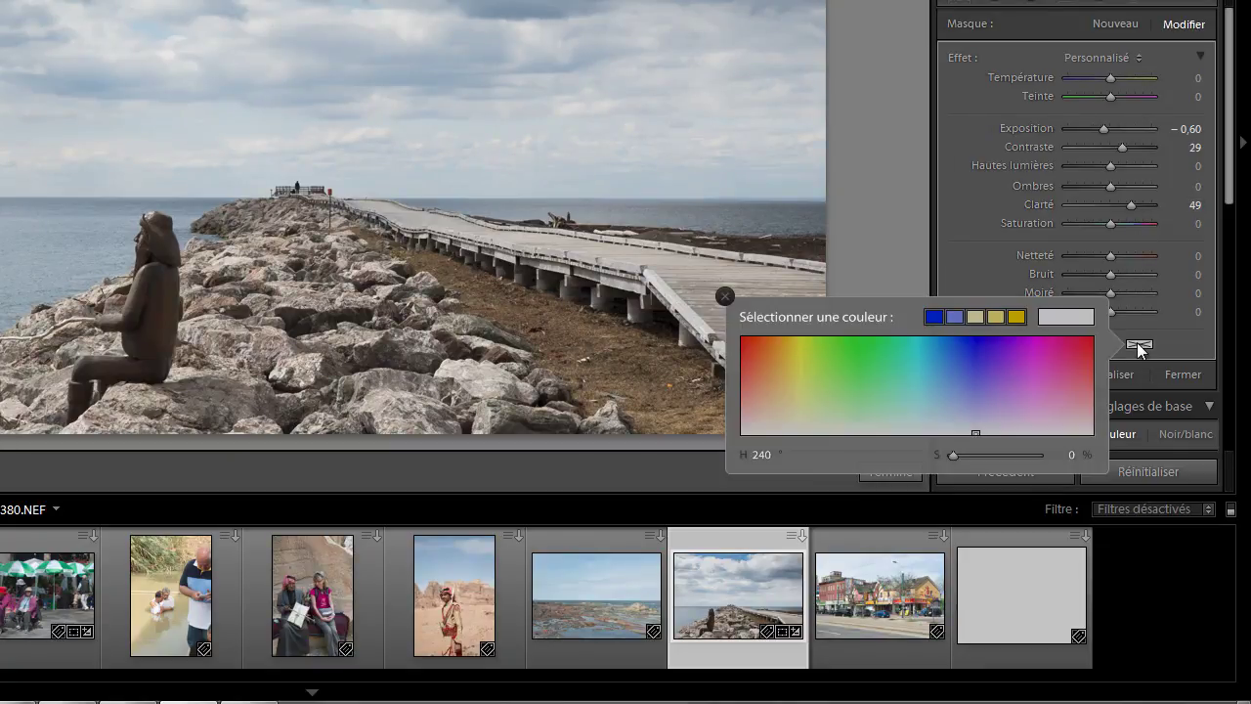
{"action": "left_click", "coordinate": [802, 410]}
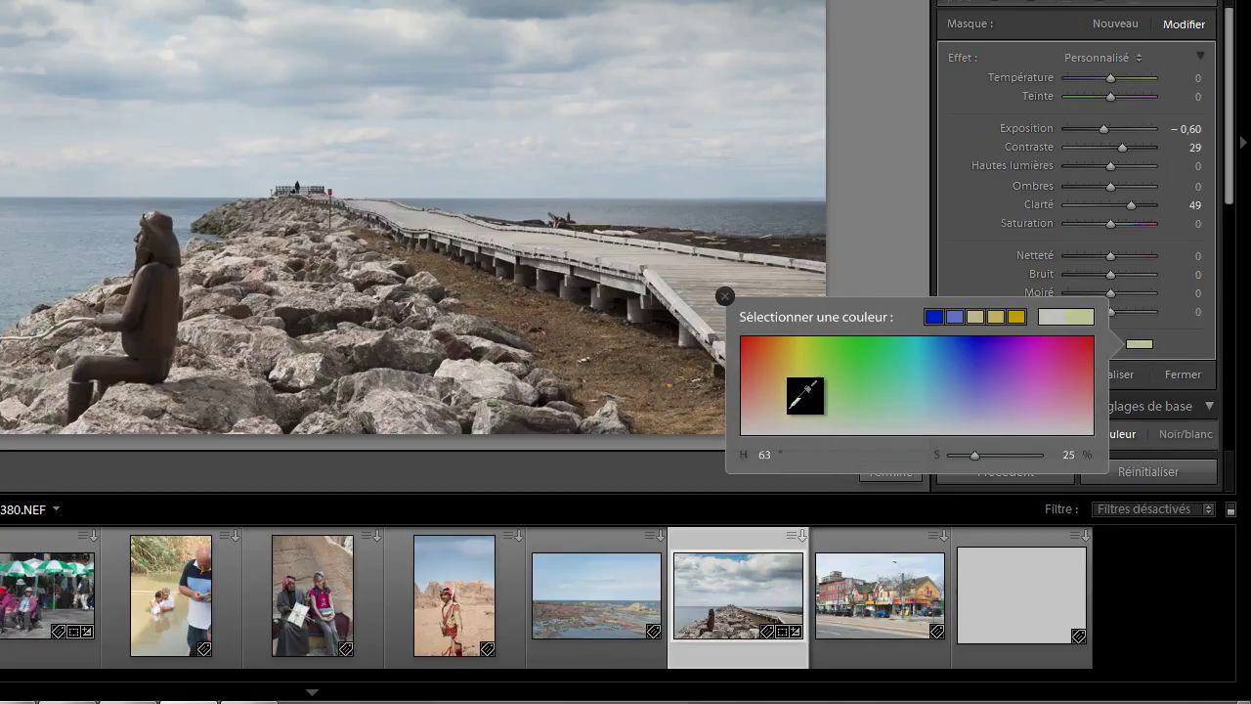
{"action": "left_click", "coordinate": [792, 411]}
{"action": "mouse_move", "coordinate": [791, 412]}
{"action": "left_mouse_down"}
{"action": "mouse_move", "coordinate": [784, 378]}
{"action": "mouse_move", "coordinate": [789, 408]}
{"action": "left_mouse_up"}
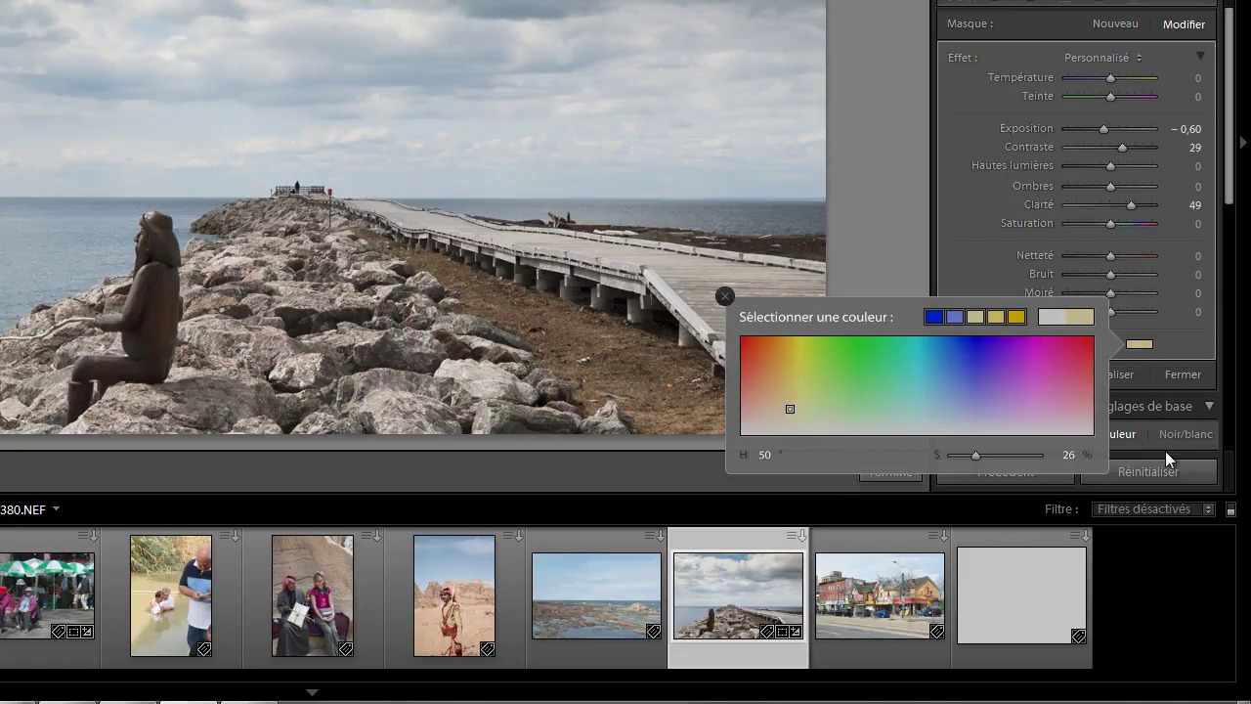
{"action": "left_click", "coordinate": [1168, 348]}
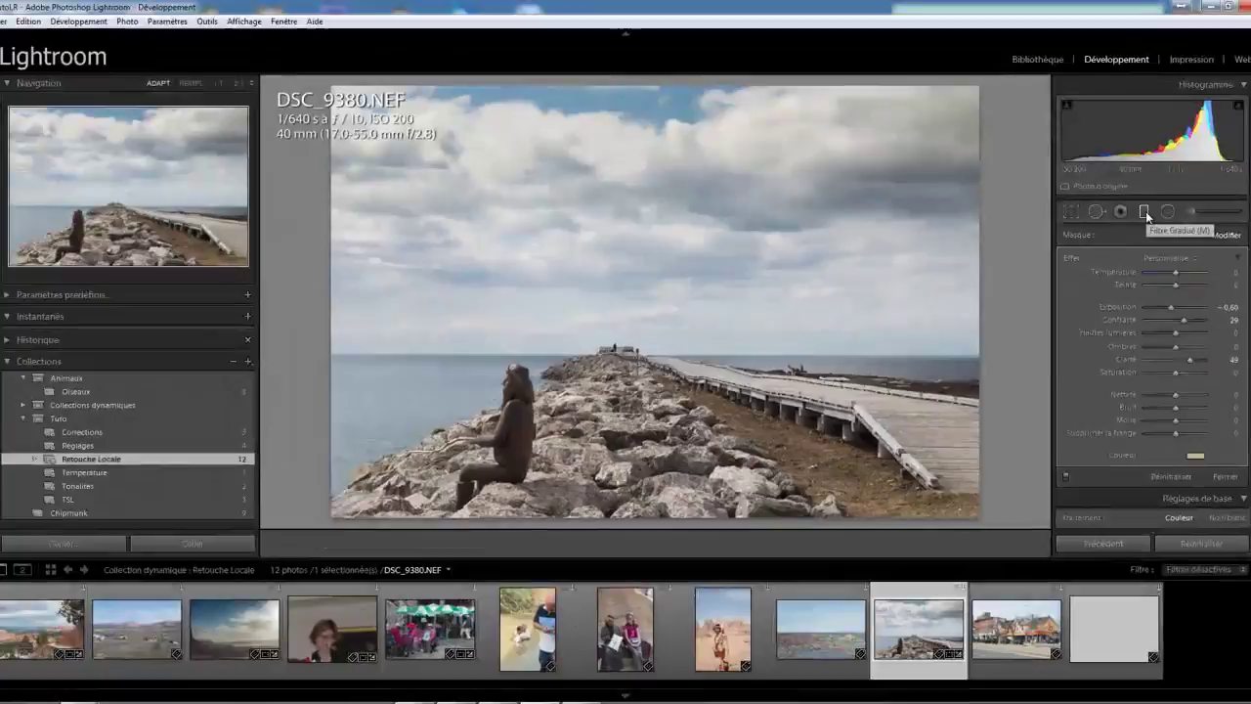
{"action": "left_click", "coordinate": [1115, 128]}
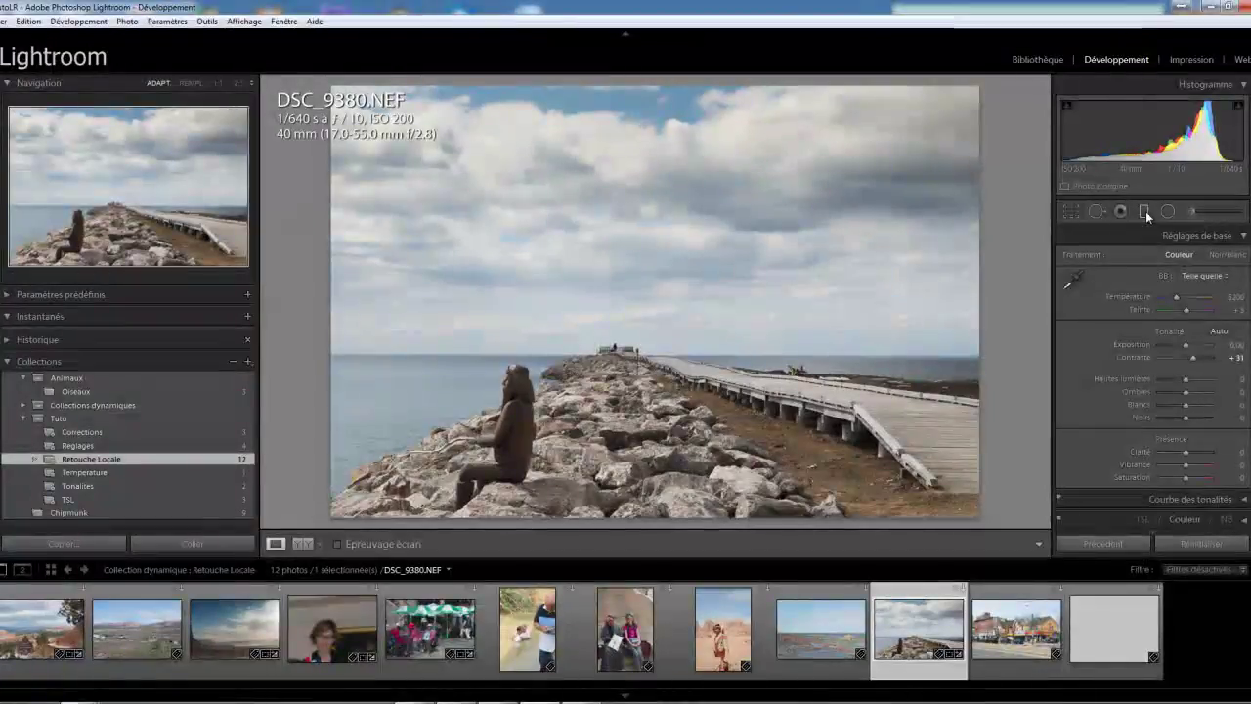
Compare the photo before and after the edits side by side, and return to the single view.
{"action": "left_click", "coordinate": [303, 544]}
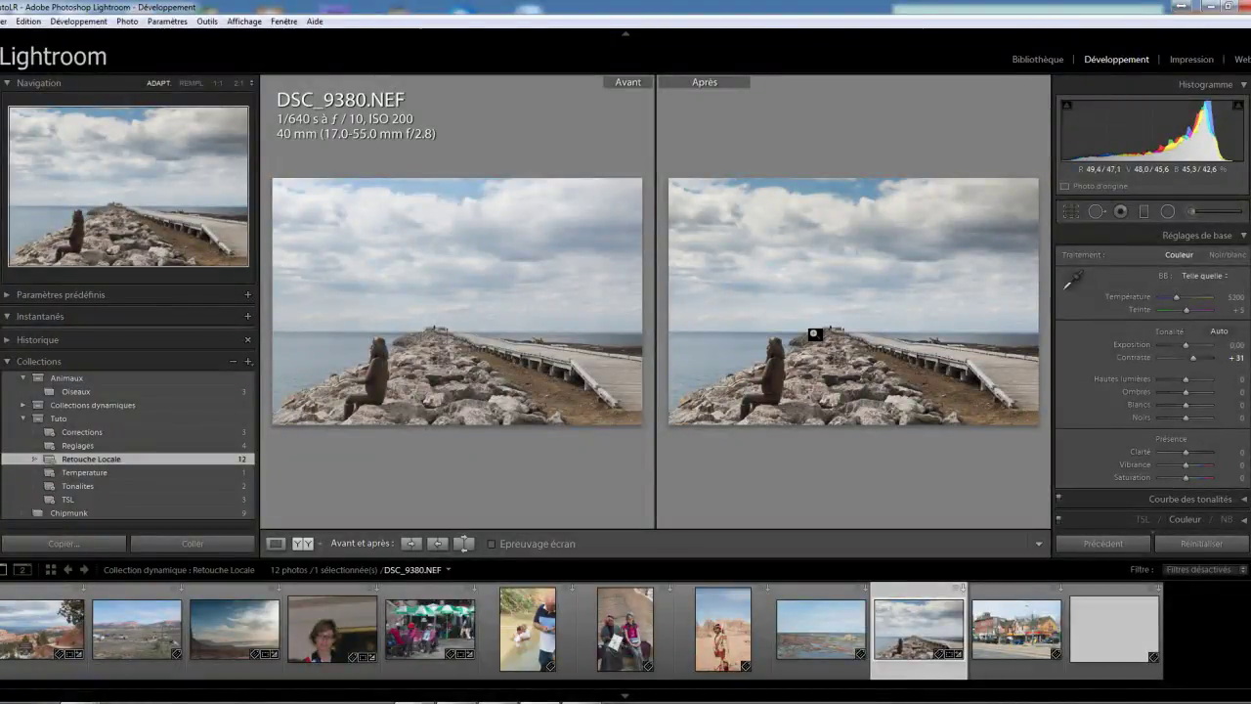
{"action": "left_click", "coordinate": [276, 543]}
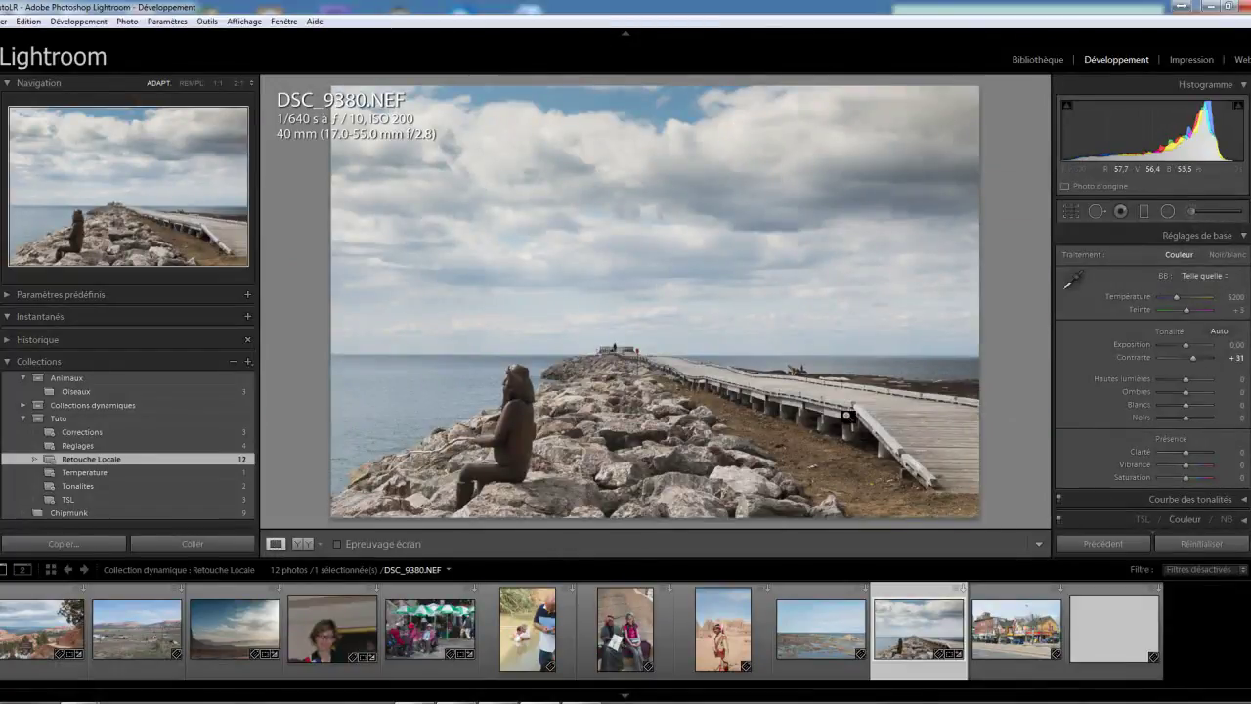
Add a second graduated filter running from the horizon down to the photo's lower edge.
{"action": "left_click", "coordinate": [1144, 211]}
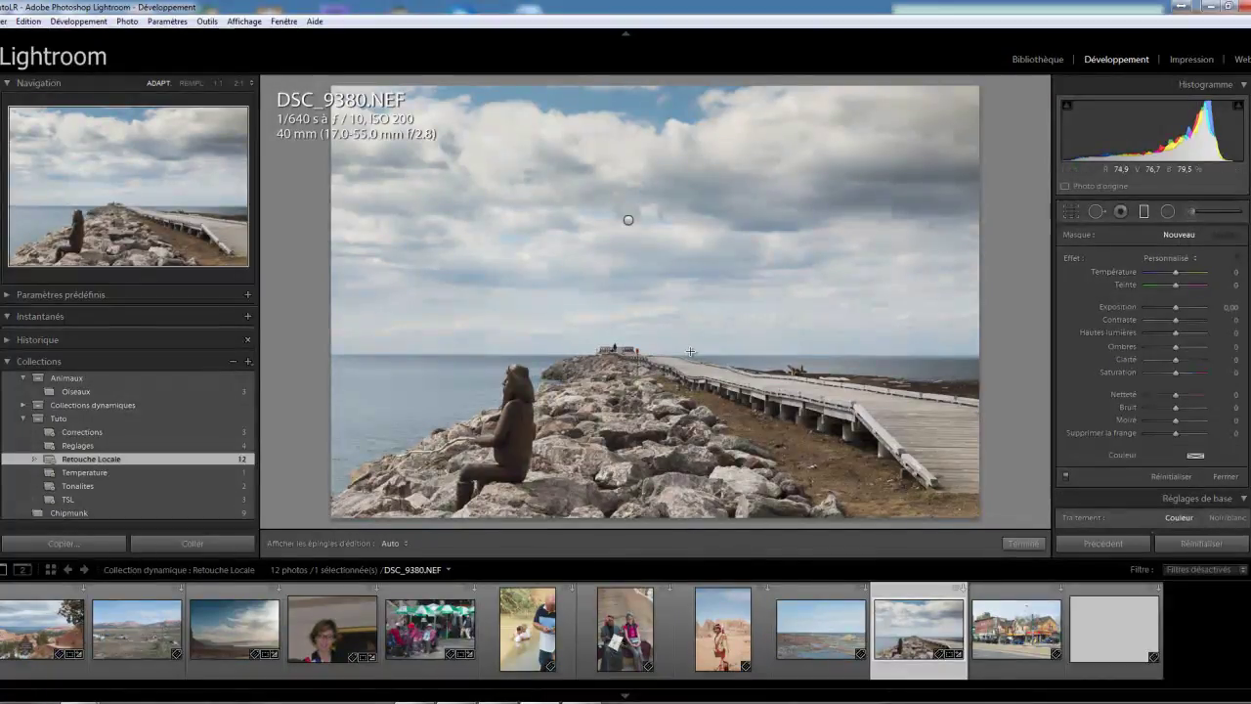
{"action": "left_click_drag", "start_coordinate": [674, 356], "coordinate": [670, 500]}
{"action": "left_click_drag", "start_coordinate": [674, 519], "coordinate": [676, 520]}
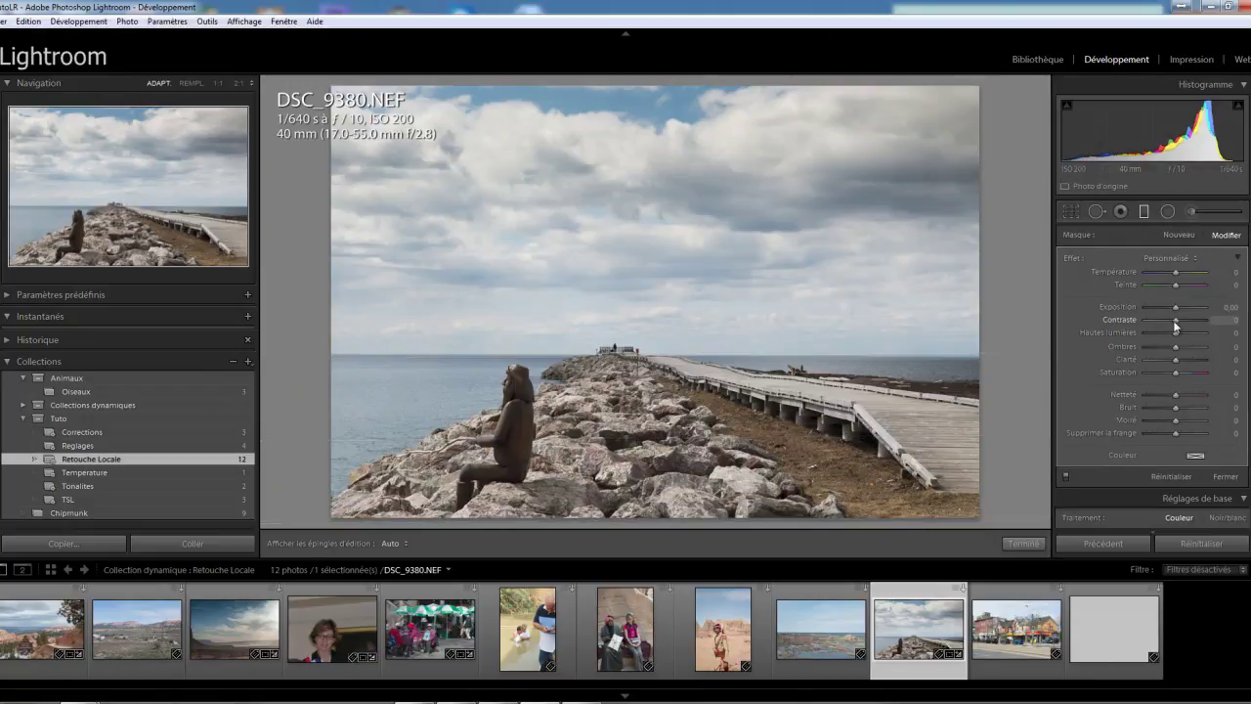
Set the second graduated filter's contrast to 24, clarity to 10 and temperature to −8.
{"action": "left_click_drag", "start_coordinate": [1180, 326], "coordinate": [1179, 357]}
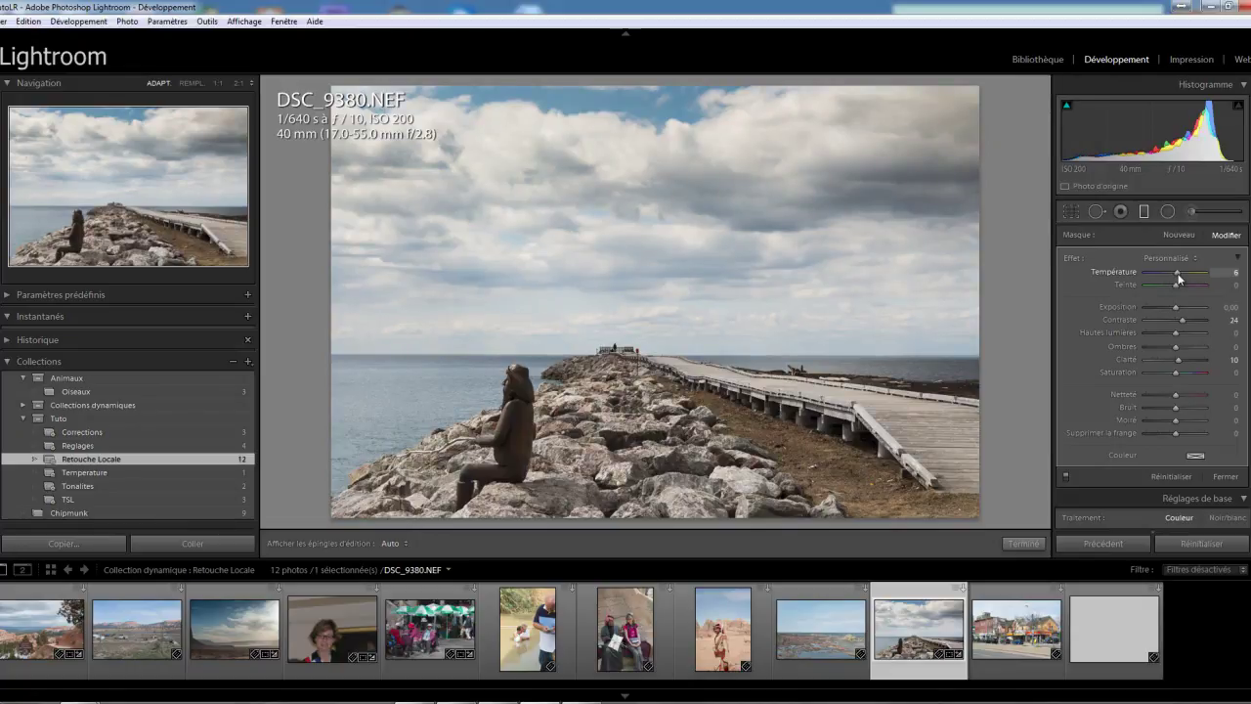
{"action": "left_click_drag", "start_coordinate": [1179, 278], "coordinate": [1184, 275]}
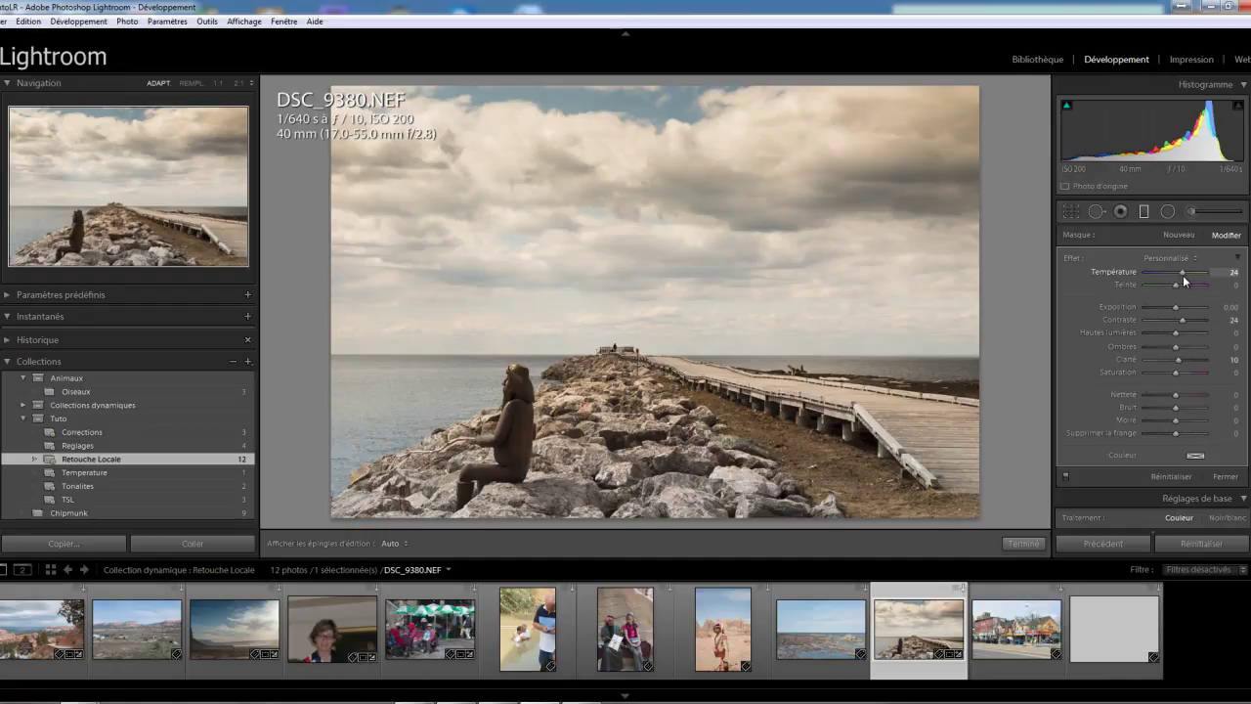
{"action": "left_click_drag", "start_coordinate": [1179, 275], "coordinate": [1183, 275]}
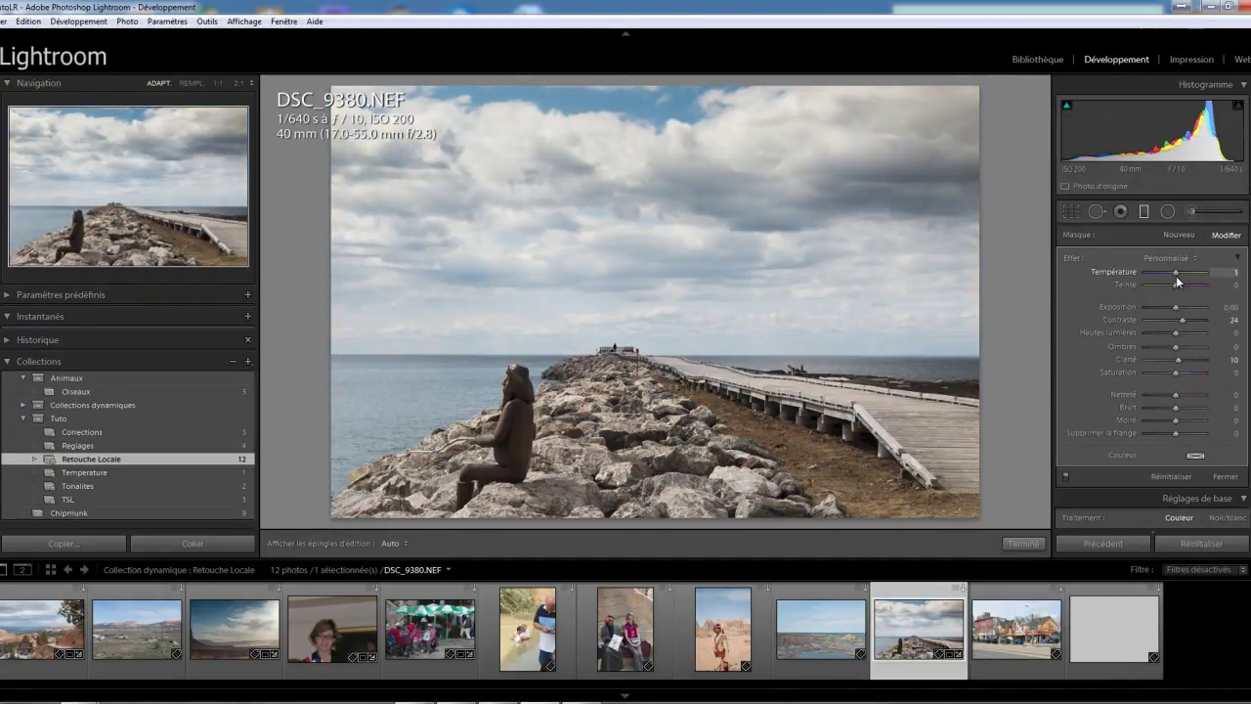
{"action": "left_click_drag", "start_coordinate": [1176, 275], "coordinate": [1173, 276]}
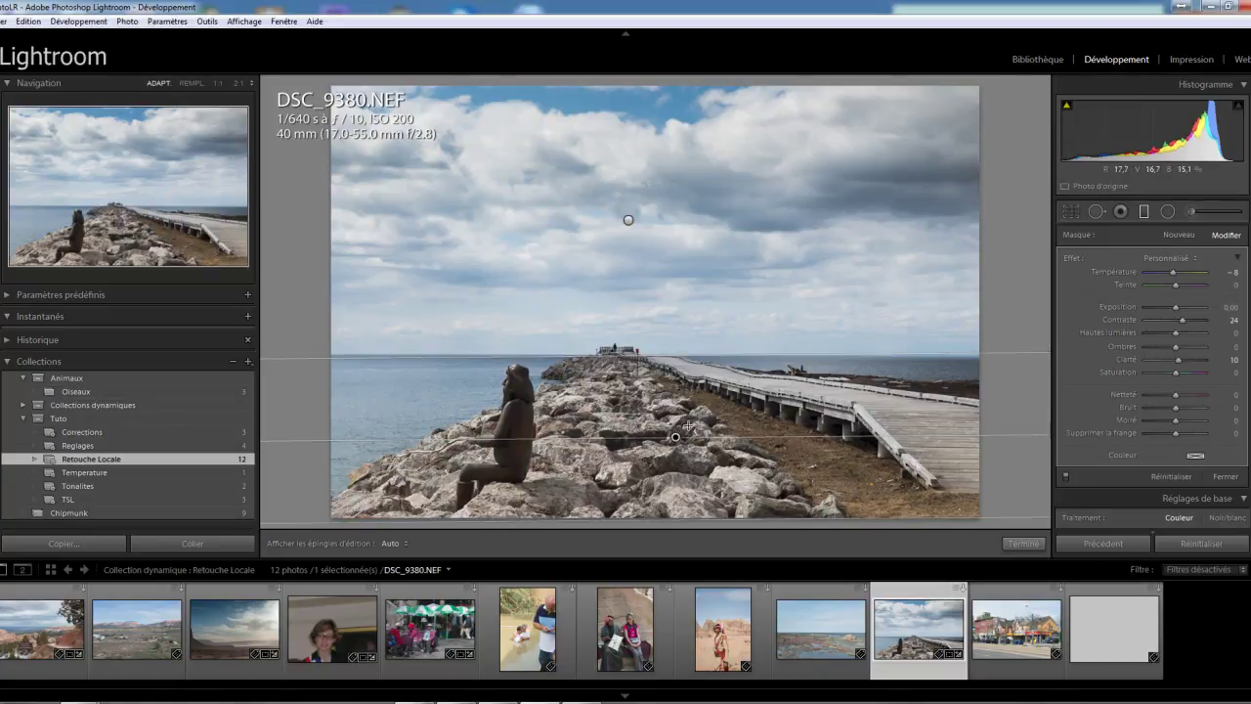
Reset a trial exposure decrease on the second filter and rotate the filter 180° about its pin so it affects the foreground.
{"action": "mouse_move", "coordinate": [1176, 309]}
{"action": "left_mouse_down"}
{"action": "mouse_move", "coordinate": [1156, 307]}
{"action": "mouse_move", "coordinate": [1173, 308]}
{"action": "left_mouse_up"}
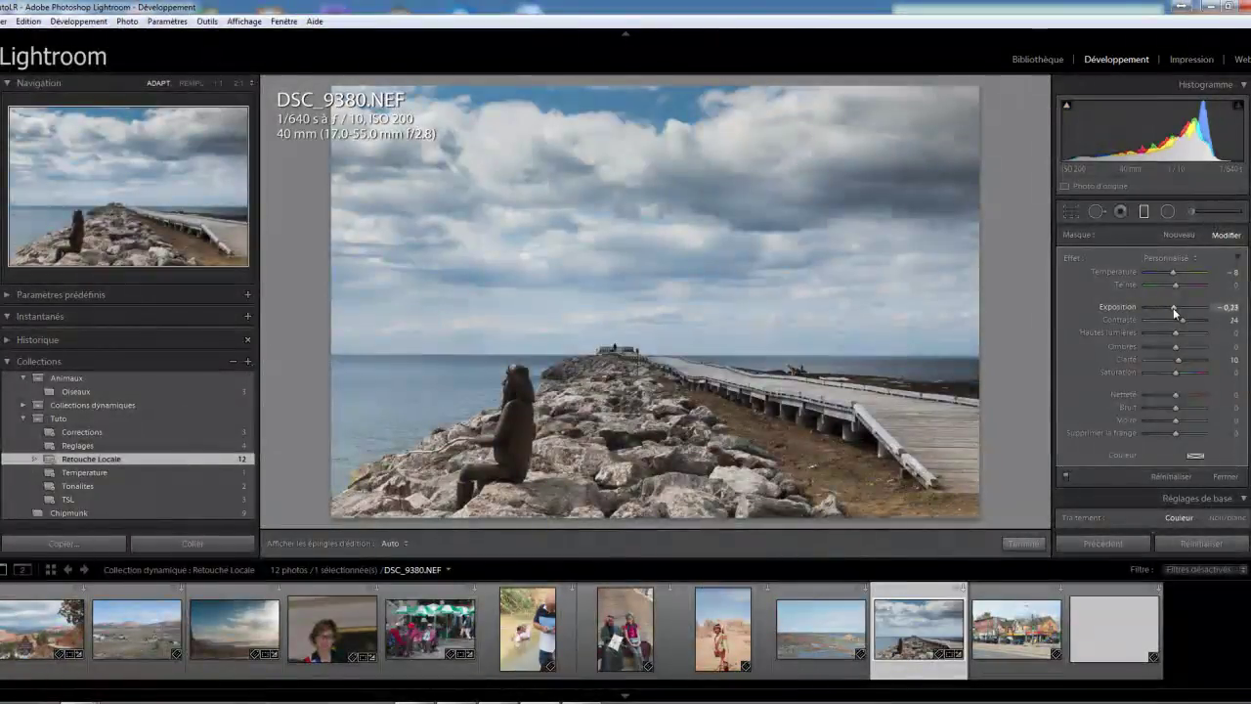
{"action": "double_click", "coordinate": [1173, 308]}
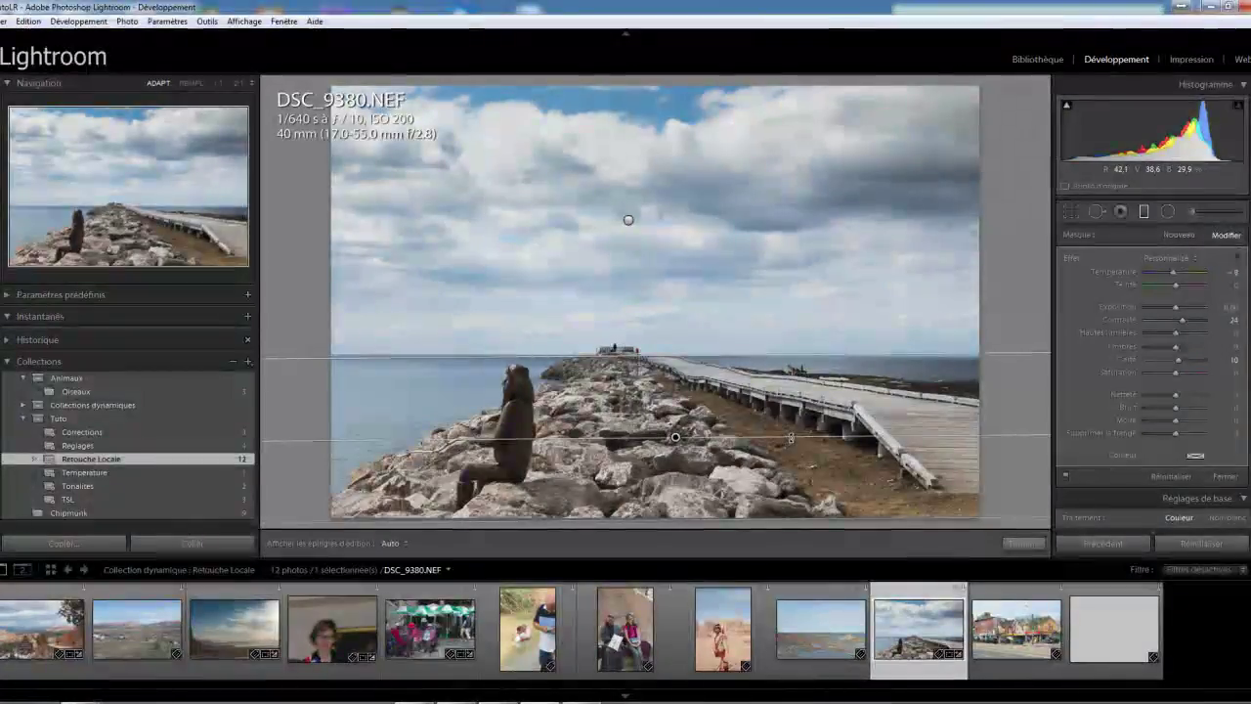
{"action": "left_click_drag", "start_coordinate": [790, 434], "coordinate": [565, 435]}
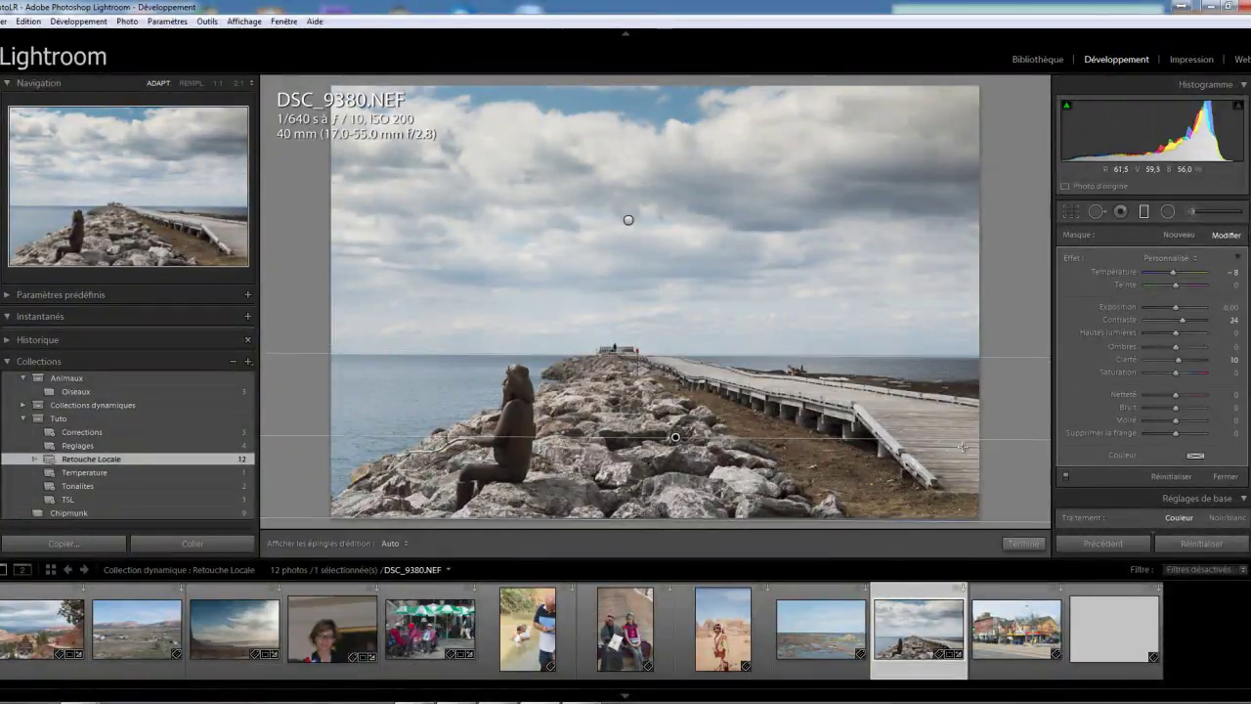
Set the foreground filter's exposure to 0.23, highlights to −61 and temperature to 8, and close the graduated filter.
{"action": "left_click_drag", "start_coordinate": [1176, 307], "coordinate": [1176, 305]}
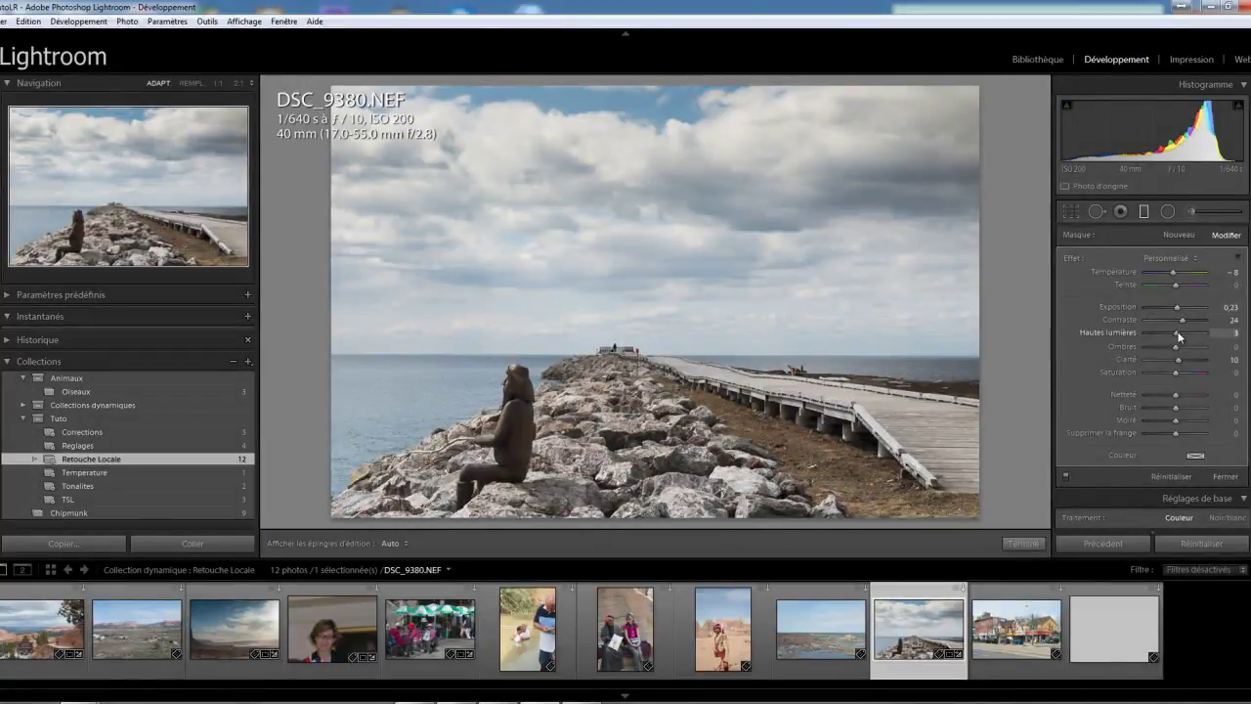
{"action": "left_click_drag", "start_coordinate": [1156, 331], "coordinate": [1164, 333]}
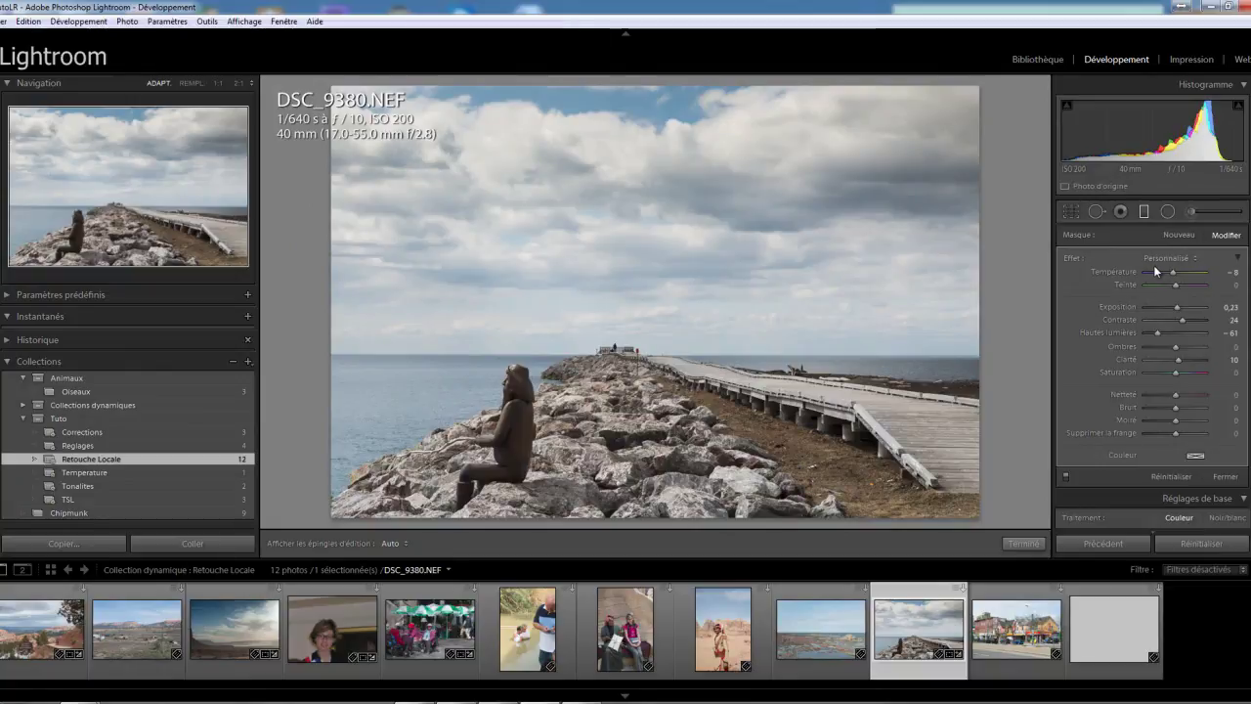
{"action": "left_click_drag", "start_coordinate": [1173, 272], "coordinate": [1192, 278]}
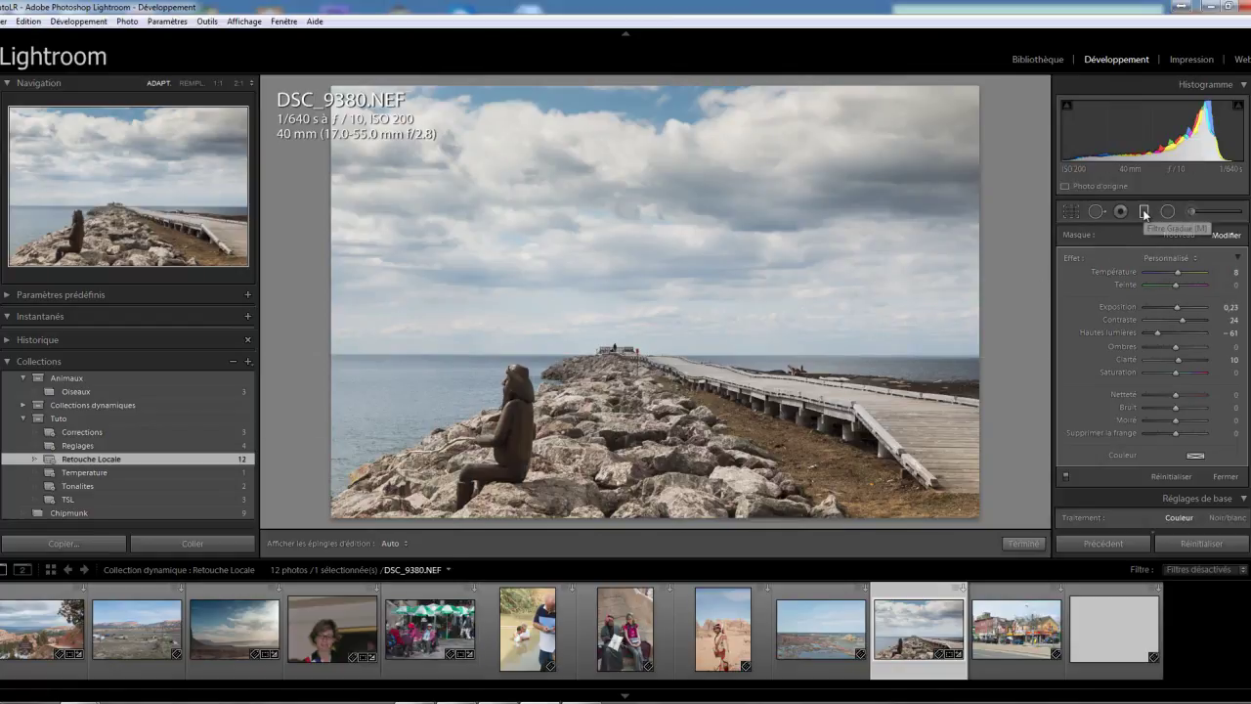
{"action": "left_click", "coordinate": [1146, 213]}
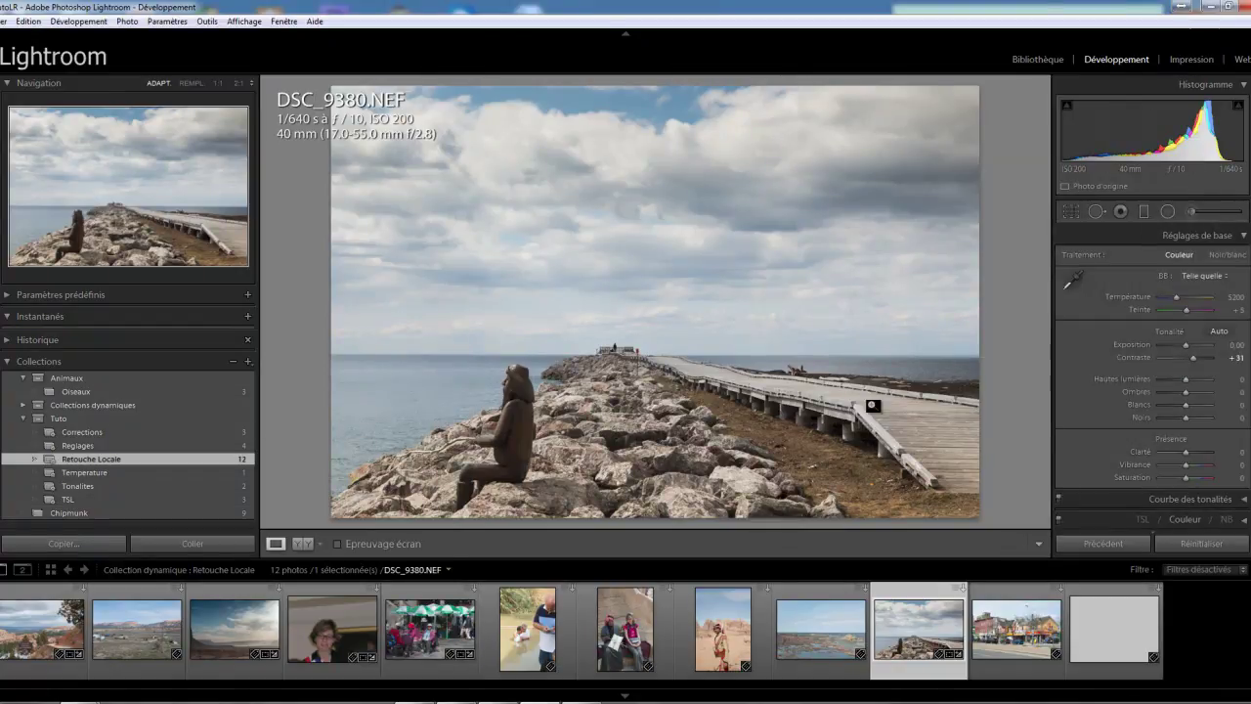
Compare the seaside photo side by side before and after, examining the seated statue and the sea at 1:1.
{"action": "left_click", "coordinate": [304, 543]}
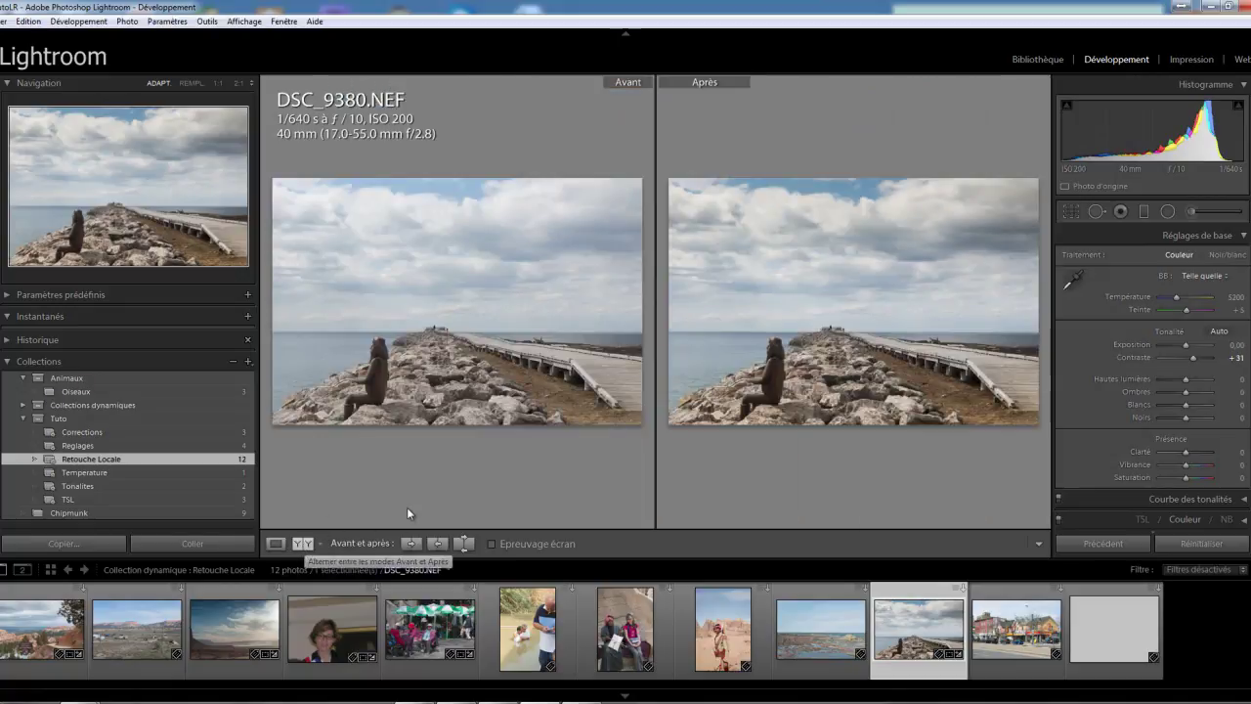
{"action": "left_click", "coordinate": [455, 339]}
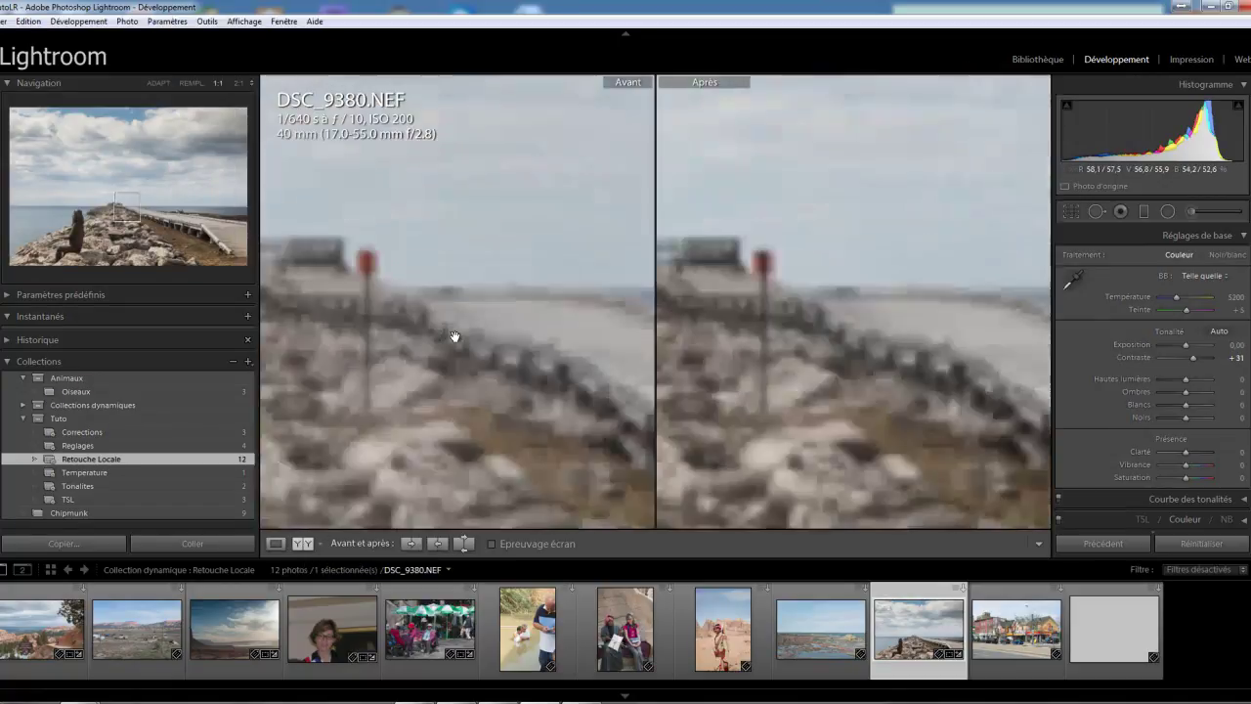
{"action": "left_click_drag", "start_coordinate": [482, 404], "coordinate": [590, 405]}
{"action": "left_click_drag", "start_coordinate": [401, 421], "coordinate": [556, 429]}
{"action": "left_click_drag", "start_coordinate": [395, 456], "coordinate": [562, 441]}
{"action": "left_click_drag", "start_coordinate": [450, 439], "coordinate": [587, 407]}
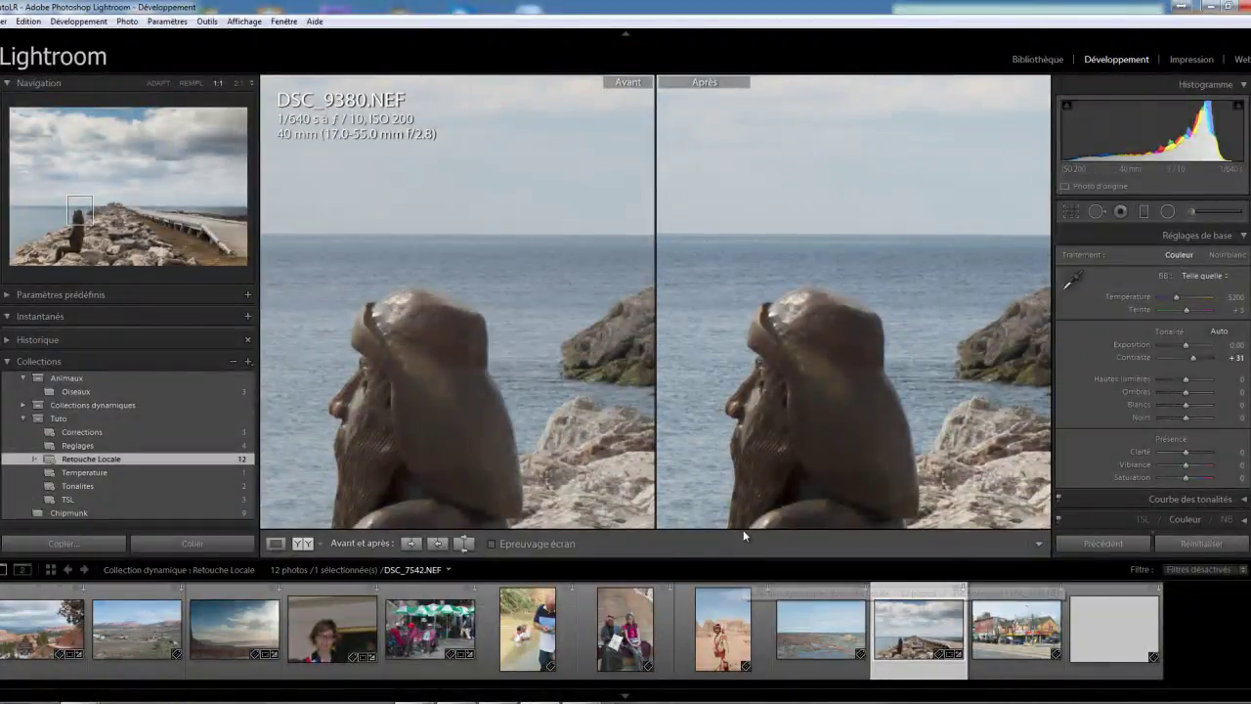
Examine the jetty, horizon and sky in the 1:1 before/after comparison, and return to the single full-photo view.
{"action": "left_click_drag", "start_coordinate": [802, 229], "coordinate": [802, 380]}
{"action": "left_click_drag", "start_coordinate": [880, 344], "coordinate": [645, 352]}
{"action": "left_click_drag", "start_coordinate": [883, 349], "coordinate": [645, 353]}
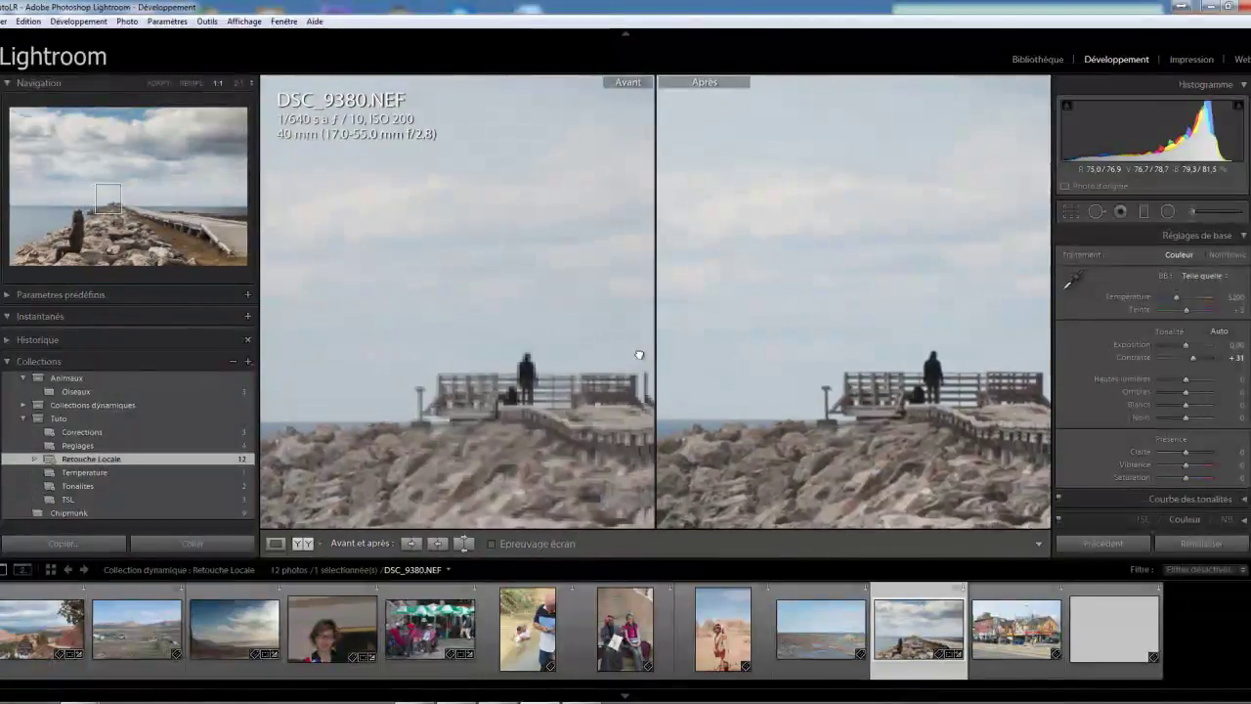
{"action": "left_click_drag", "start_coordinate": [860, 343], "coordinate": [665, 362]}
{"action": "left_click_drag", "start_coordinate": [864, 340], "coordinate": [746, 358]}
{"action": "left_click_drag", "start_coordinate": [850, 374], "coordinate": [736, 394]}
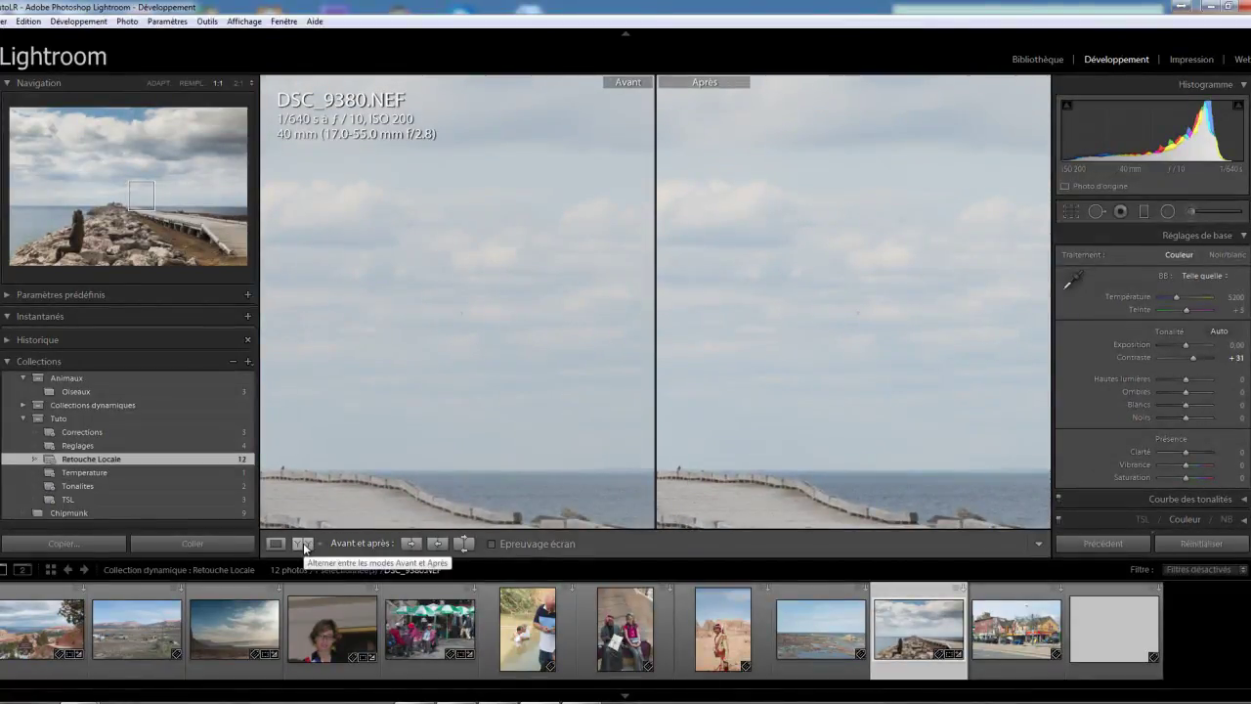
{"action": "left_click", "coordinate": [365, 368]}
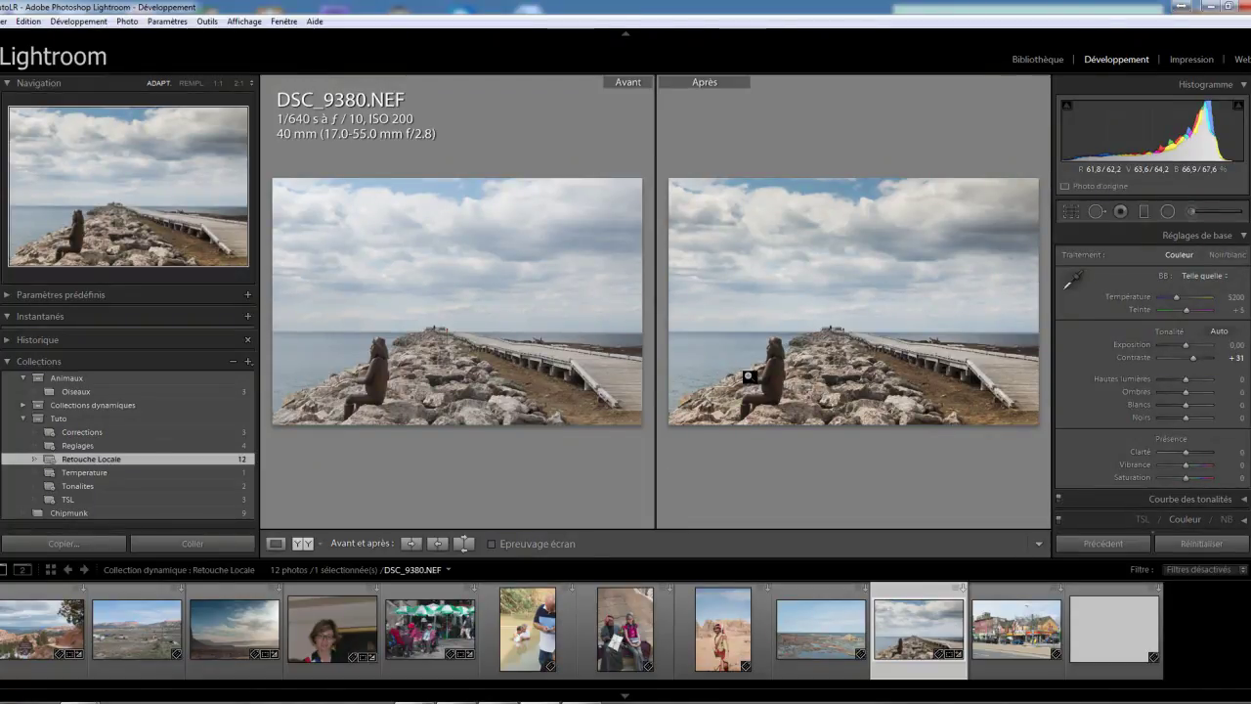
{"action": "left_click", "coordinate": [276, 545]}
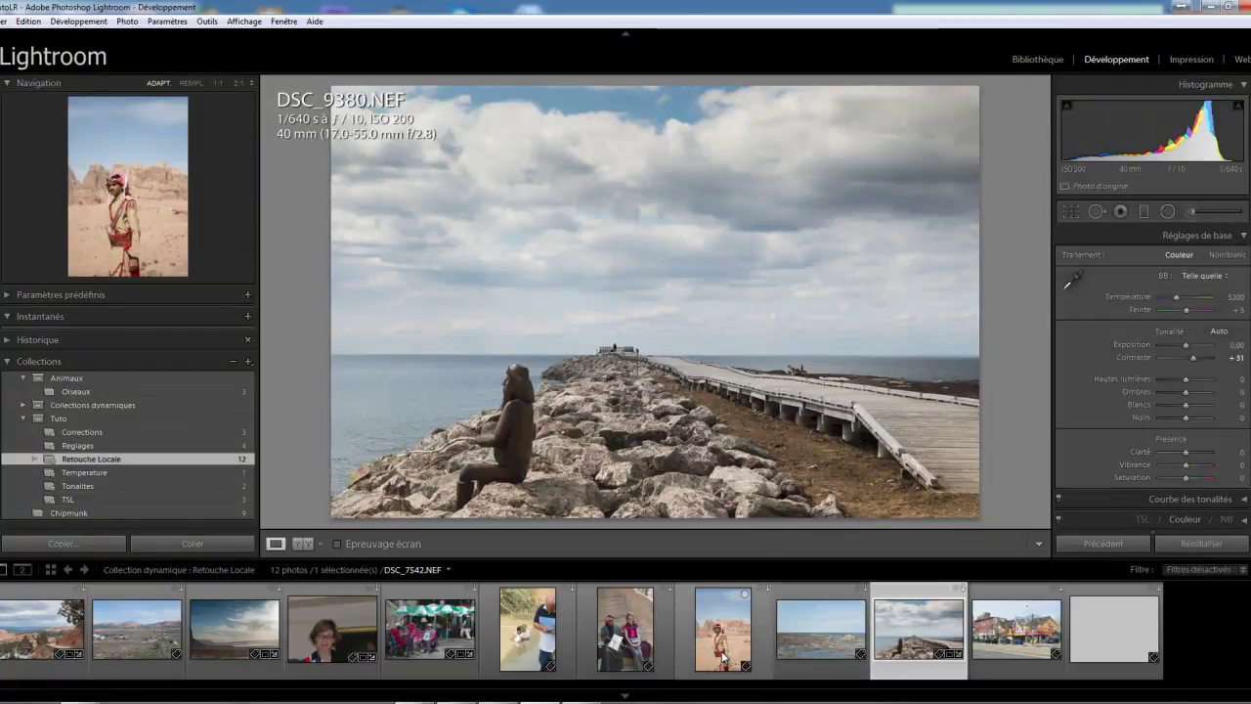
Open DSC_7059.NEF and crop it at its original aspect ratio around the two men standing in the water.
{"action": "left_click", "coordinate": [518, 645]}
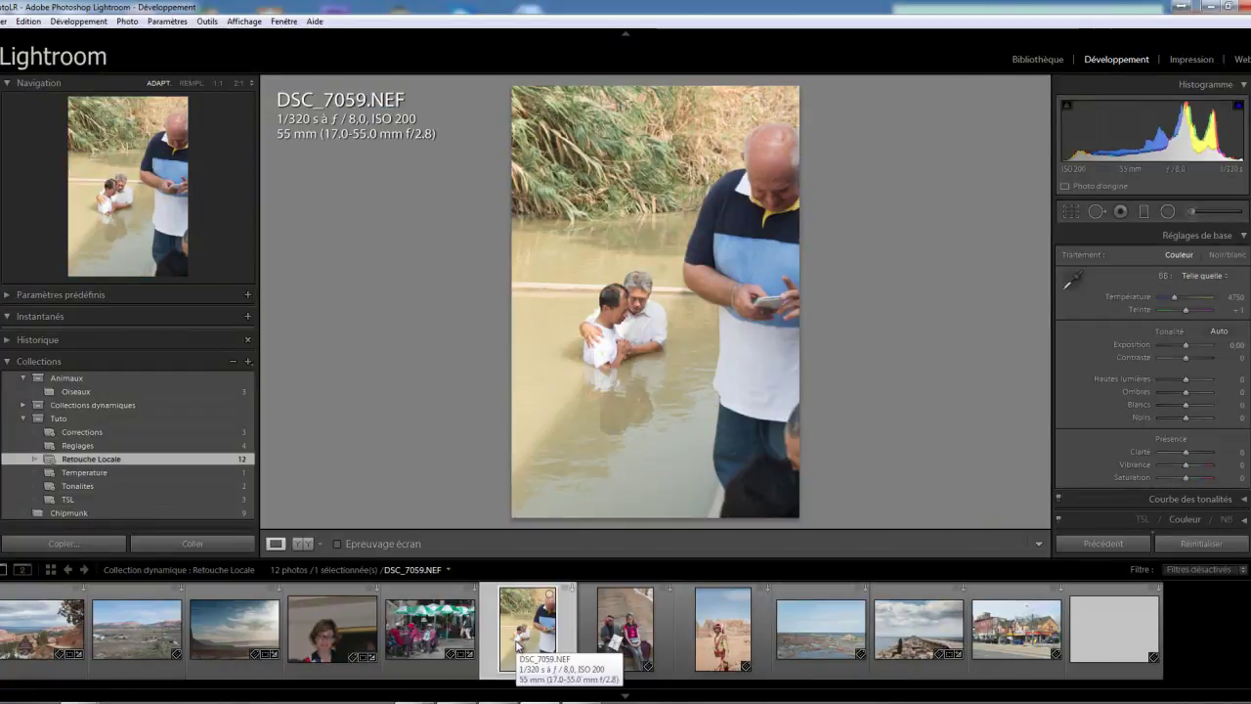
{"action": "left_click", "coordinate": [1072, 211]}
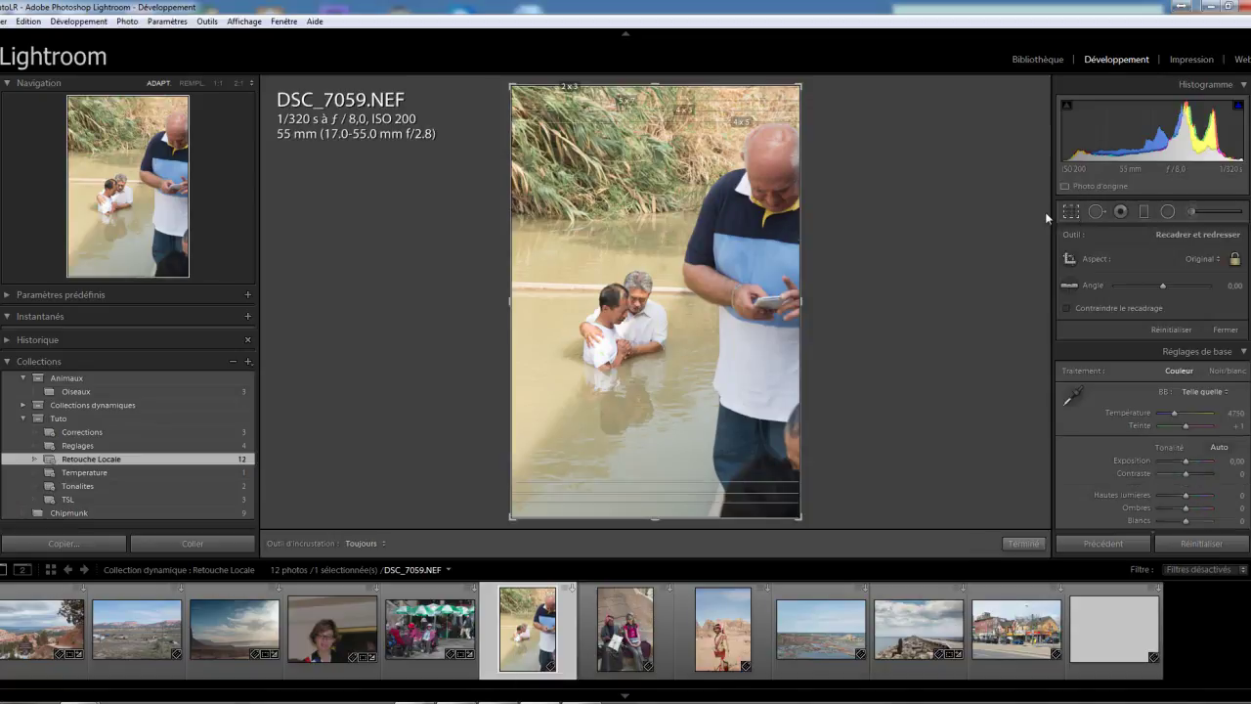
{"action": "left_click_drag", "start_coordinate": [798, 86], "coordinate": [740, 166]}
{"action": "left_click_drag", "start_coordinate": [693, 318], "coordinate": [687, 361]}
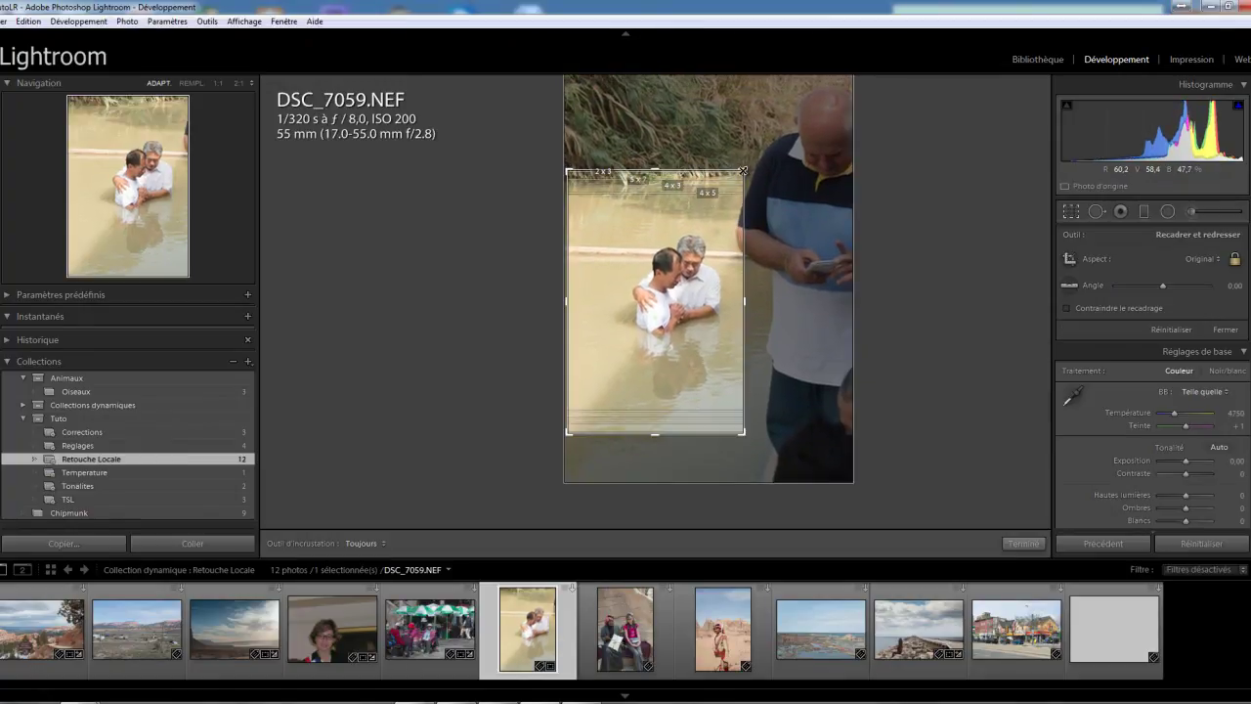
{"action": "left_click_drag", "start_coordinate": [743, 170], "coordinate": [734, 182]}
{"action": "left_click_drag", "start_coordinate": [697, 243], "coordinate": [691, 254]}
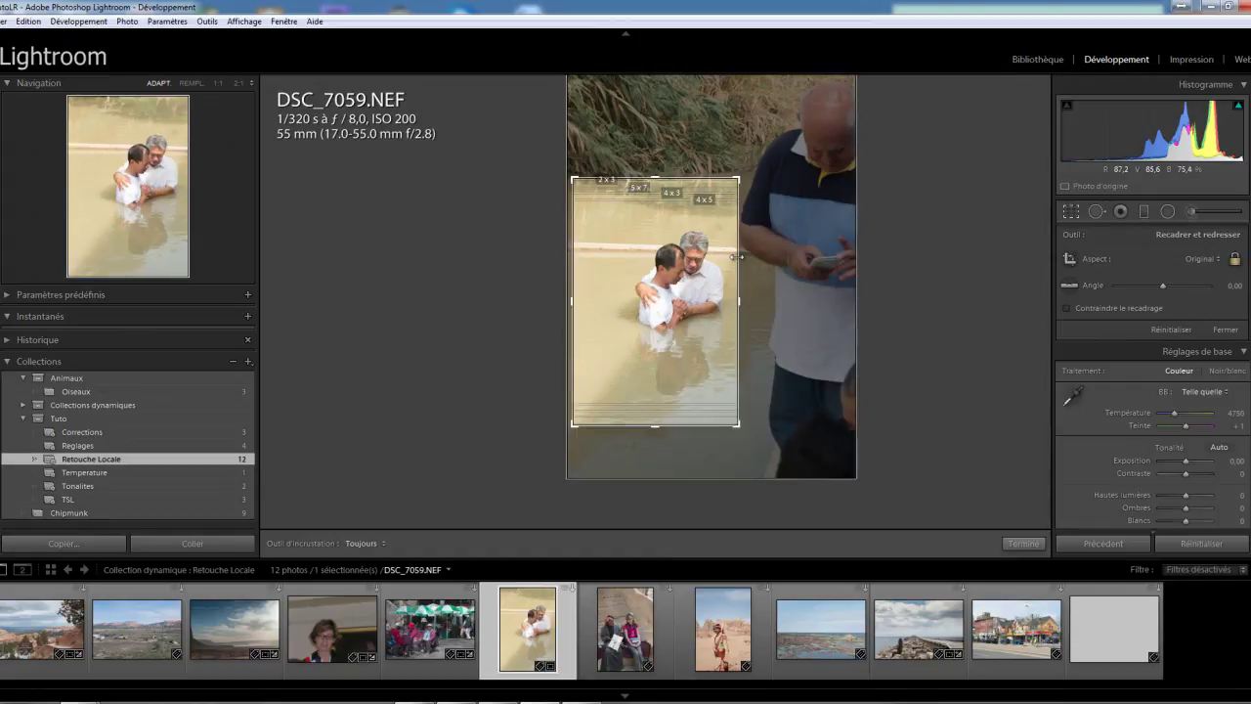
{"action": "key", "text": "Return"}
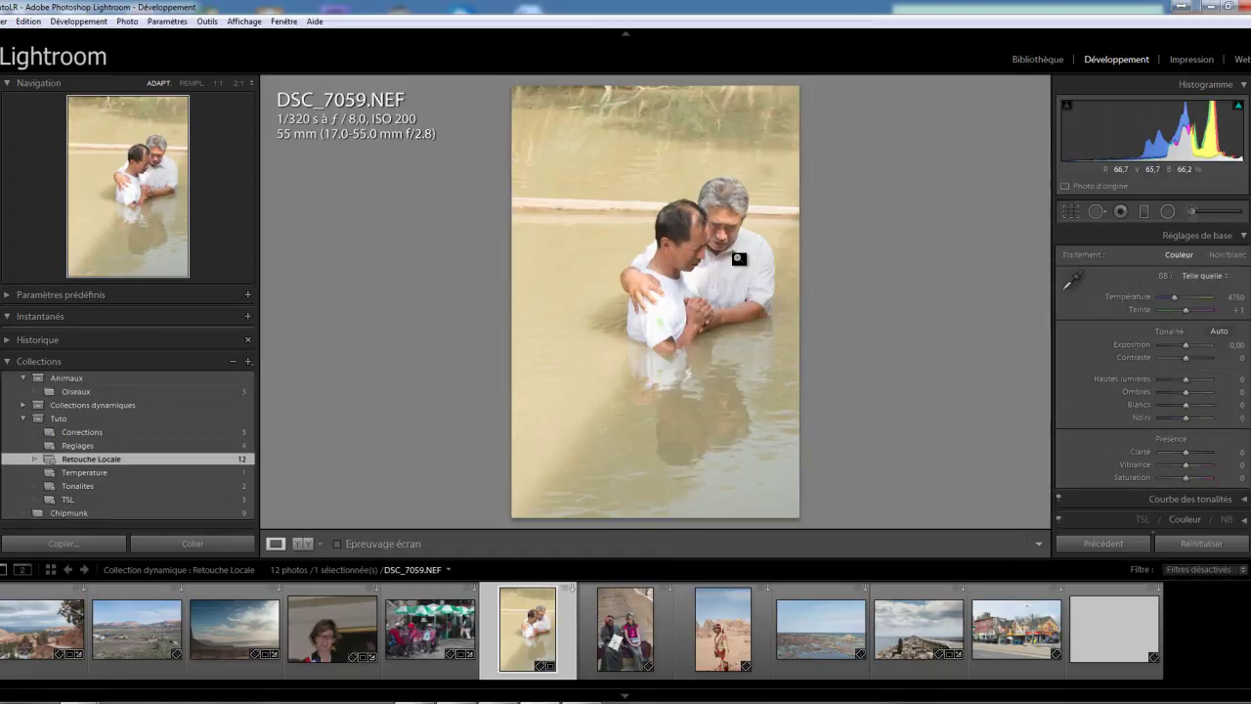
Add a radial filter and shape it into a tall ellipse surrounding the two men and their reflection.
{"action": "left_click", "coordinate": [1167, 212]}
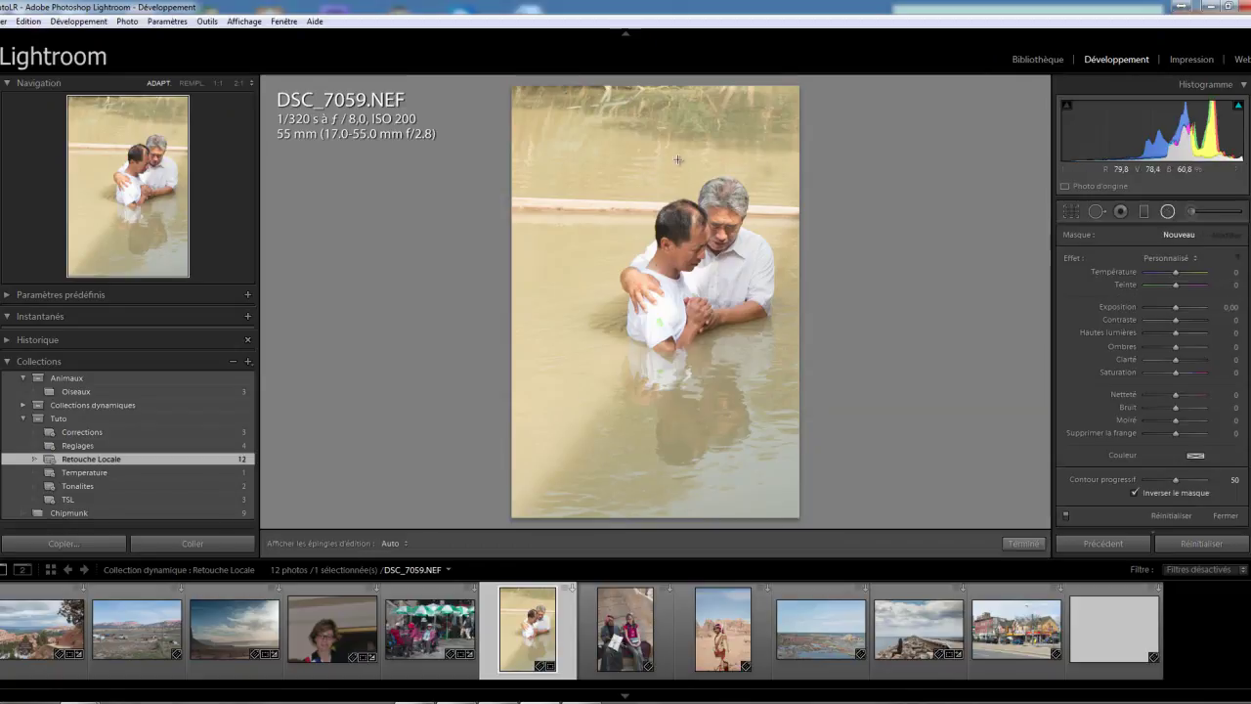
{"action": "left_click_drag", "start_coordinate": [684, 201], "coordinate": [623, 287]}
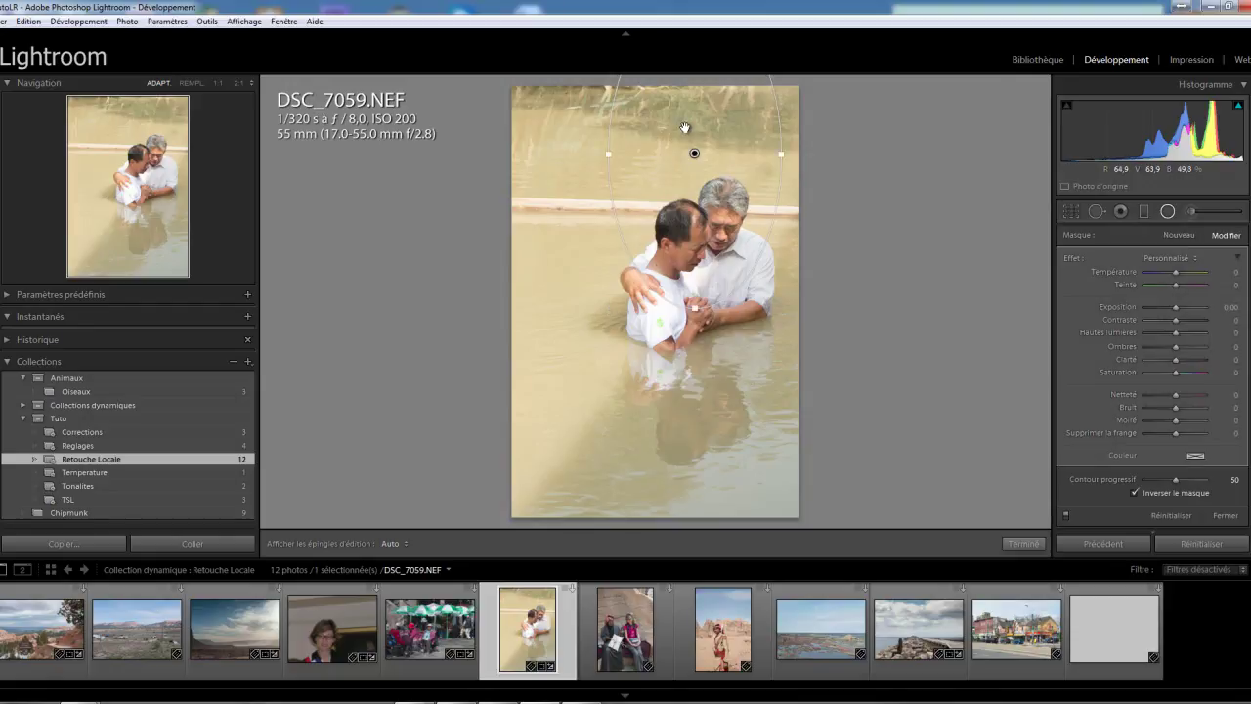
{"action": "left_click_drag", "start_coordinate": [692, 123], "coordinate": [696, 249]}
{"action": "left_click_drag", "start_coordinate": [700, 435], "coordinate": [699, 482]}
{"action": "left_click_drag", "start_coordinate": [614, 281], "coordinate": [597, 280]}
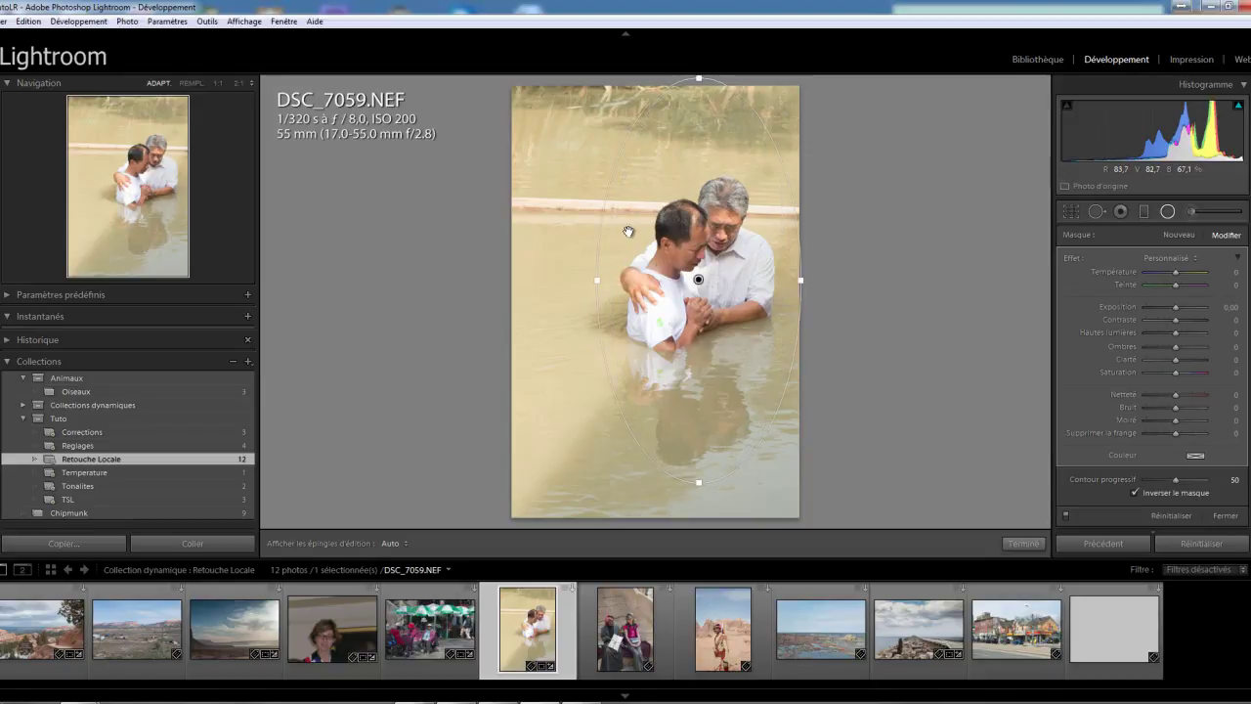
{"action": "left_click_drag", "start_coordinate": [700, 81], "coordinate": [699, 91]}
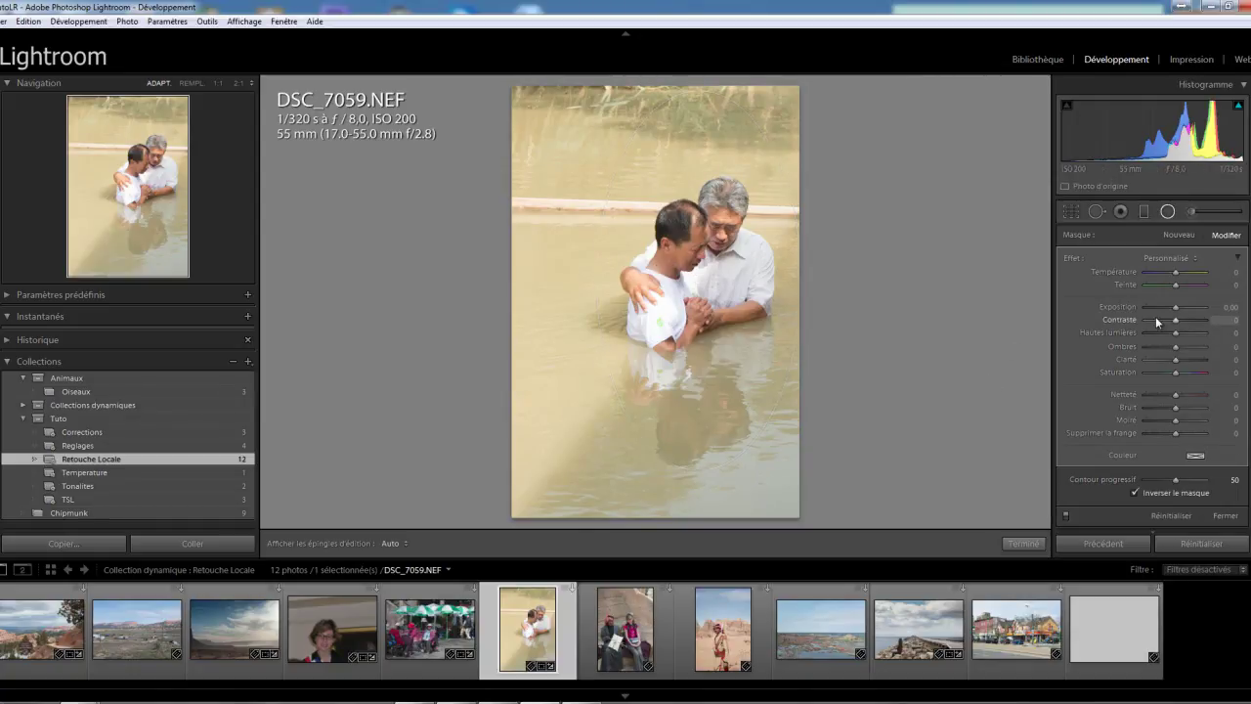
Turn off the radial filter's inverted mask and set its exposure to −2.35 and highlights to −68 to darken the surroundings.
{"action": "left_click_drag", "start_coordinate": [1176, 306], "coordinate": [1179, 305]}
{"action": "double_click", "coordinate": [1179, 305]}
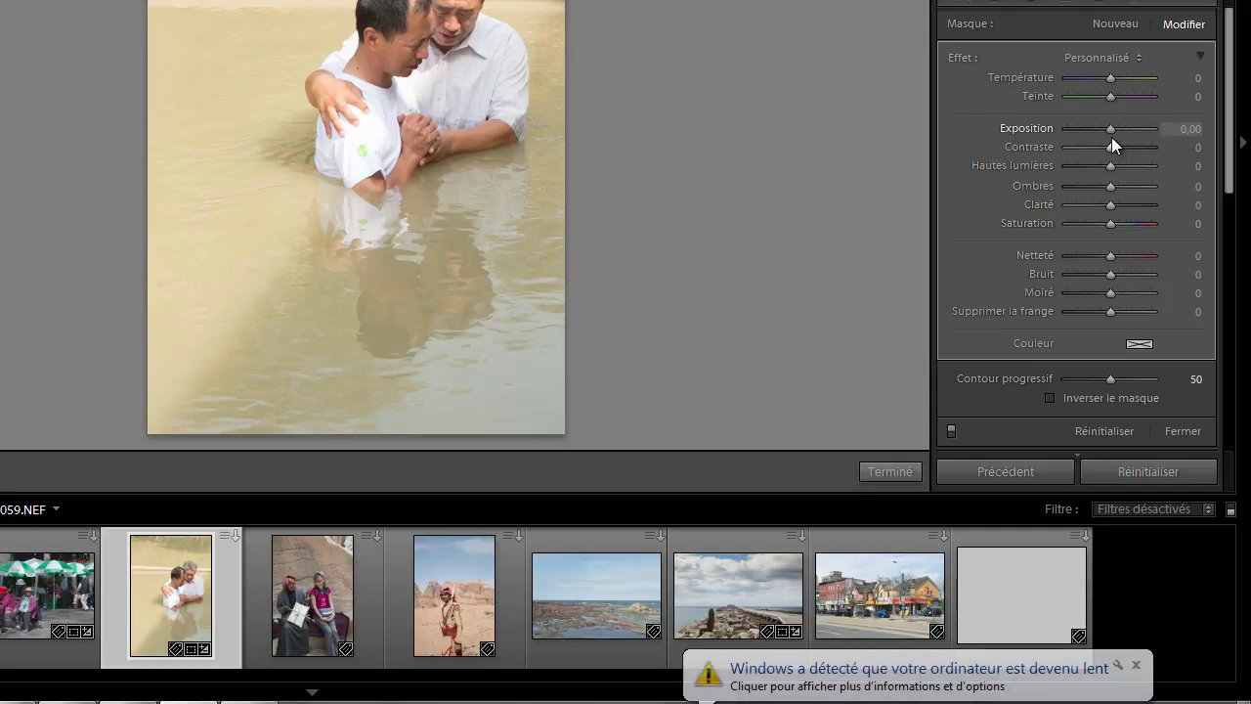
{"action": "left_click_drag", "start_coordinate": [1114, 129], "coordinate": [1093, 139]}
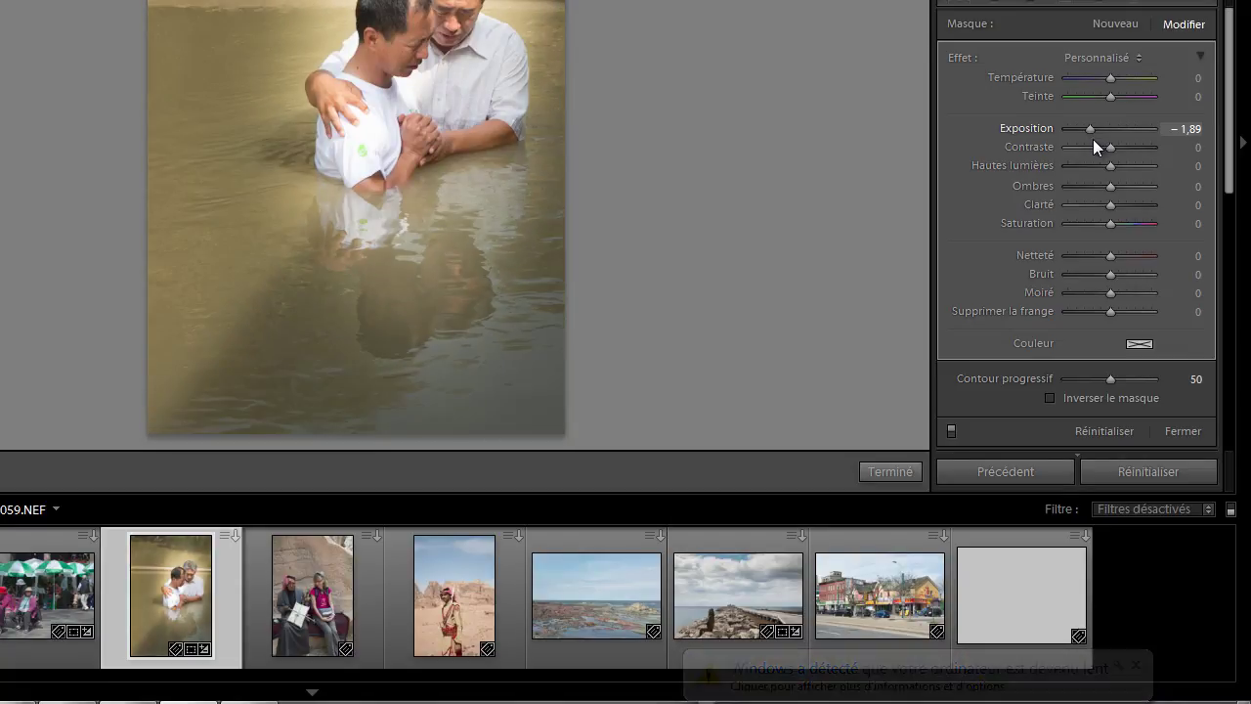
{"action": "left_click_drag", "start_coordinate": [1093, 139], "coordinate": [1095, 138]}
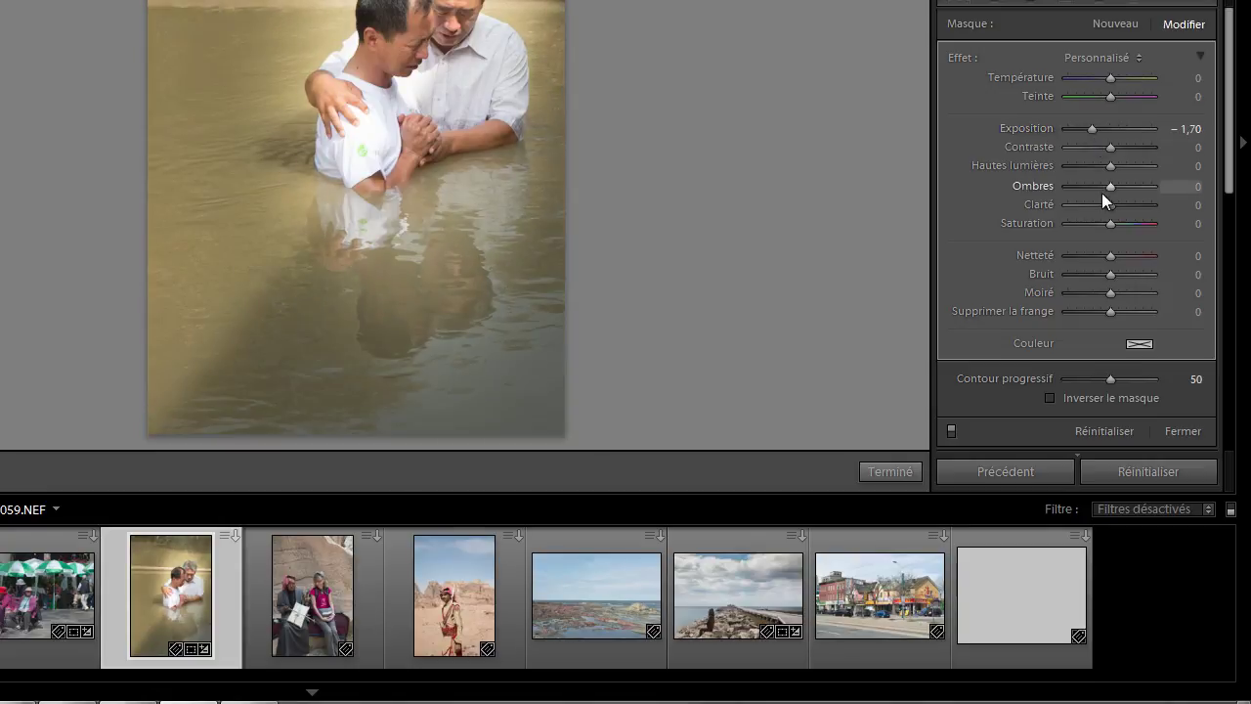
{"action": "left_click_drag", "start_coordinate": [1111, 167], "coordinate": [1083, 166]}
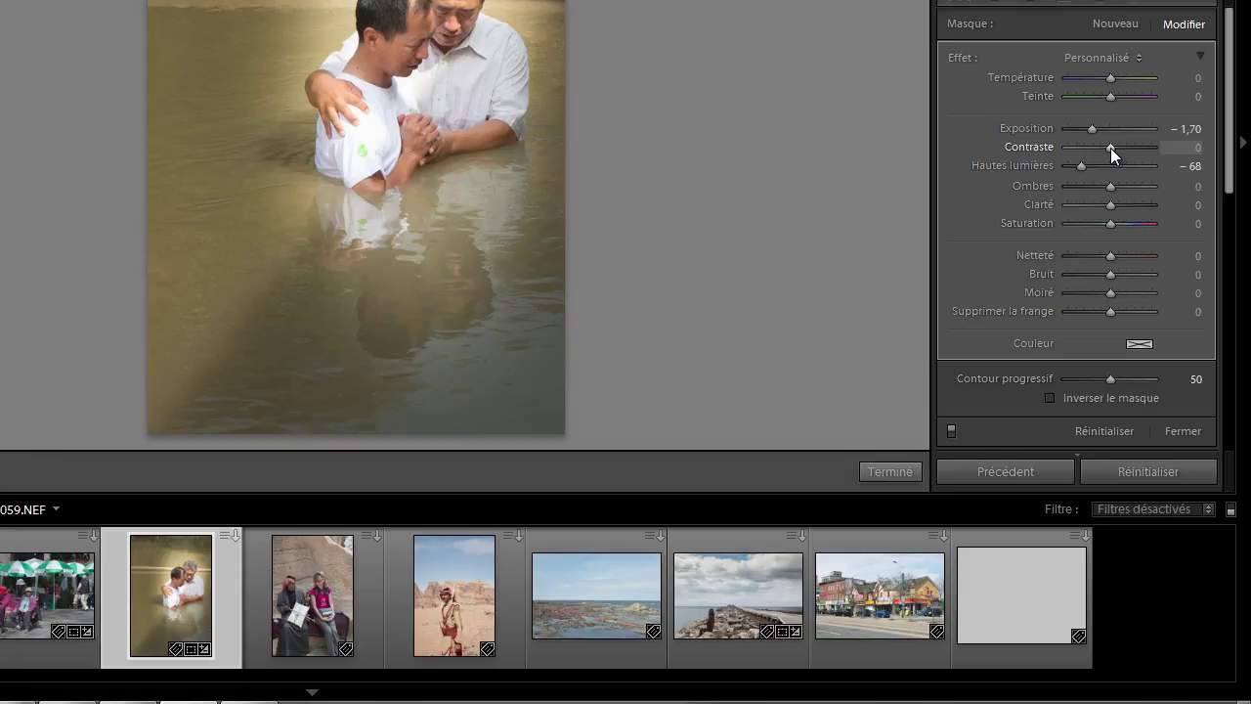
{"action": "left_click_drag", "start_coordinate": [1092, 131], "coordinate": [1085, 130]}
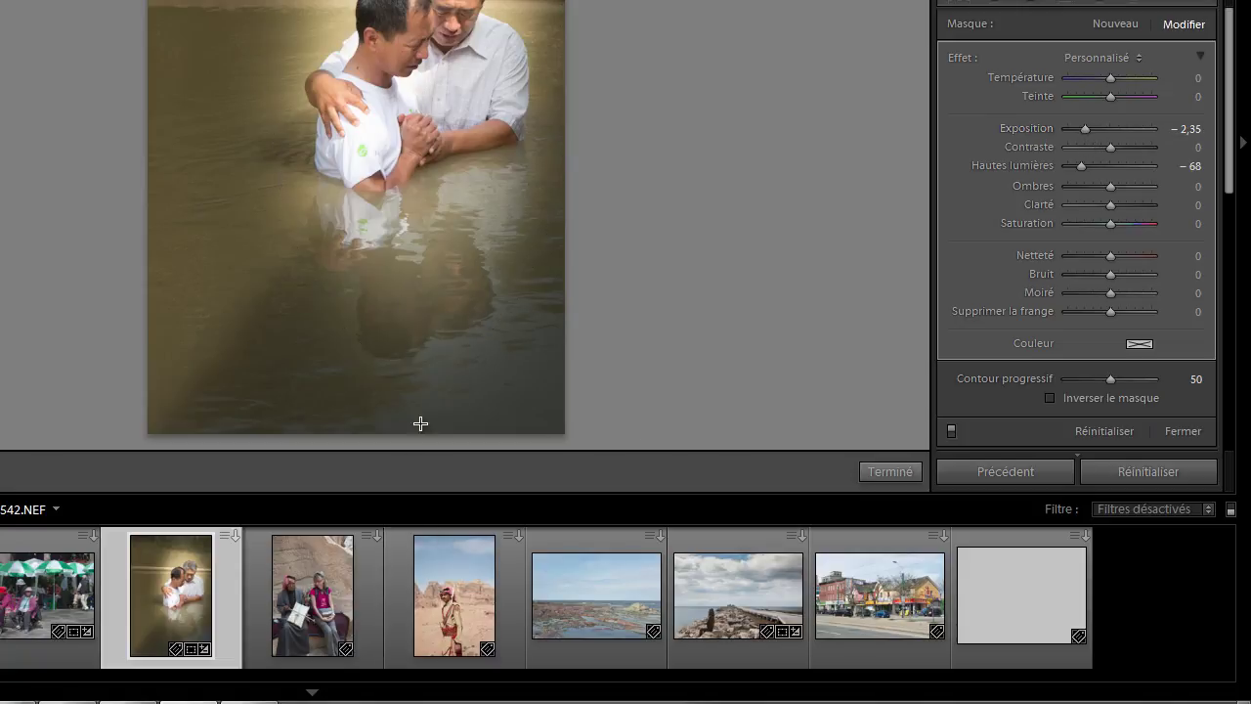
Extend the ellipse's lower edge downward and set the radial filter's feather to 31.
{"action": "left_click_drag", "start_coordinate": [419, 364], "coordinate": [410, 400]}
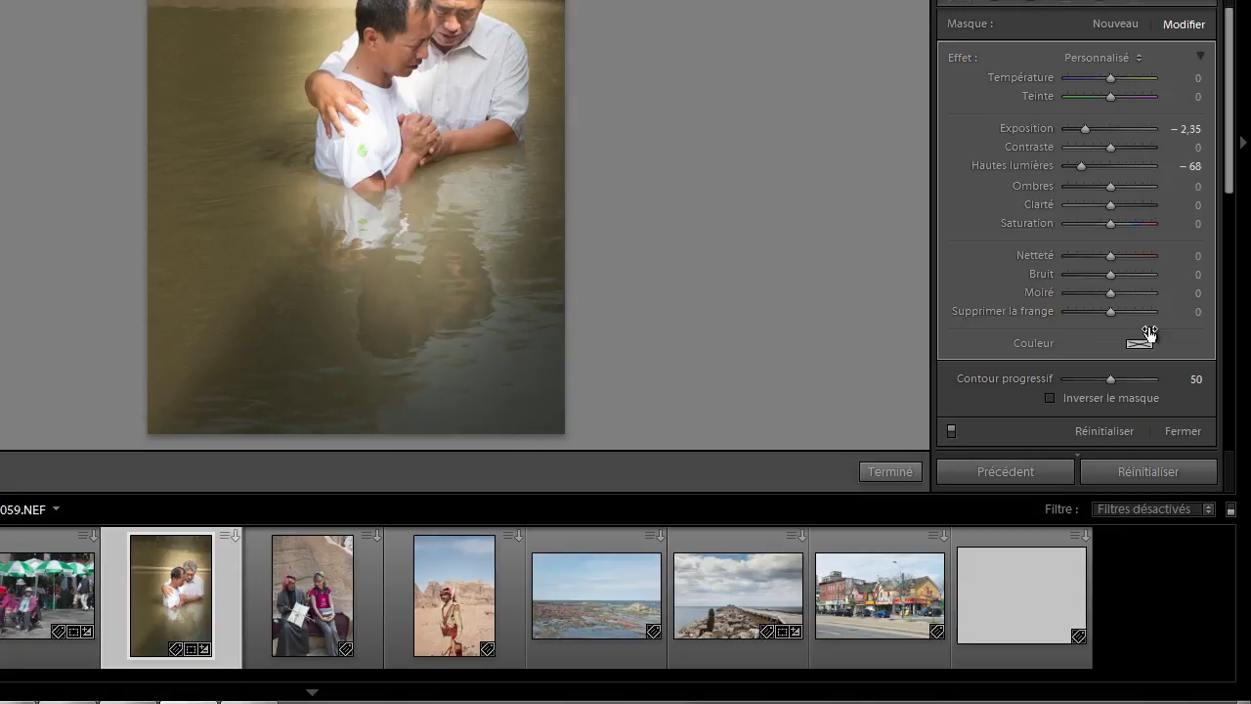
{"action": "left_click_drag", "start_coordinate": [1230, 186], "coordinate": [1229, 227]}
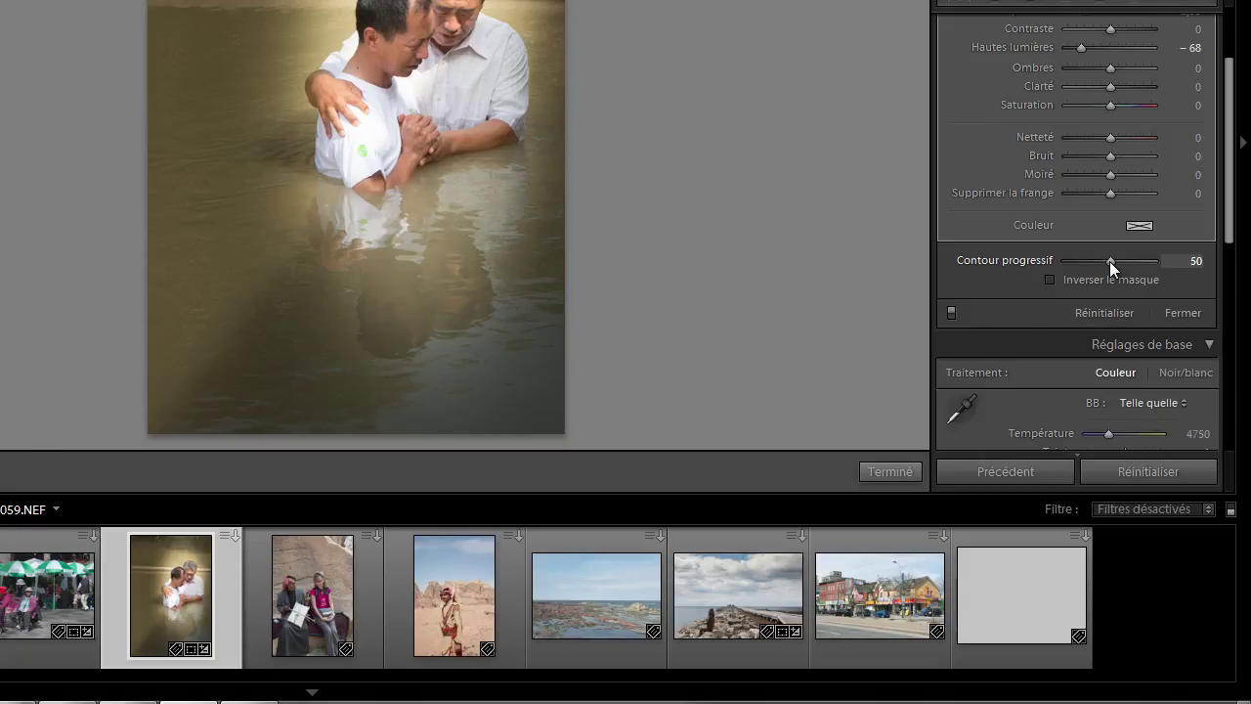
{"action": "mouse_move", "coordinate": [1110, 261]}
{"action": "left_mouse_down"}
{"action": "mouse_move", "coordinate": [1065, 264]}
{"action": "mouse_move", "coordinate": [1095, 267]}
{"action": "left_mouse_up"}
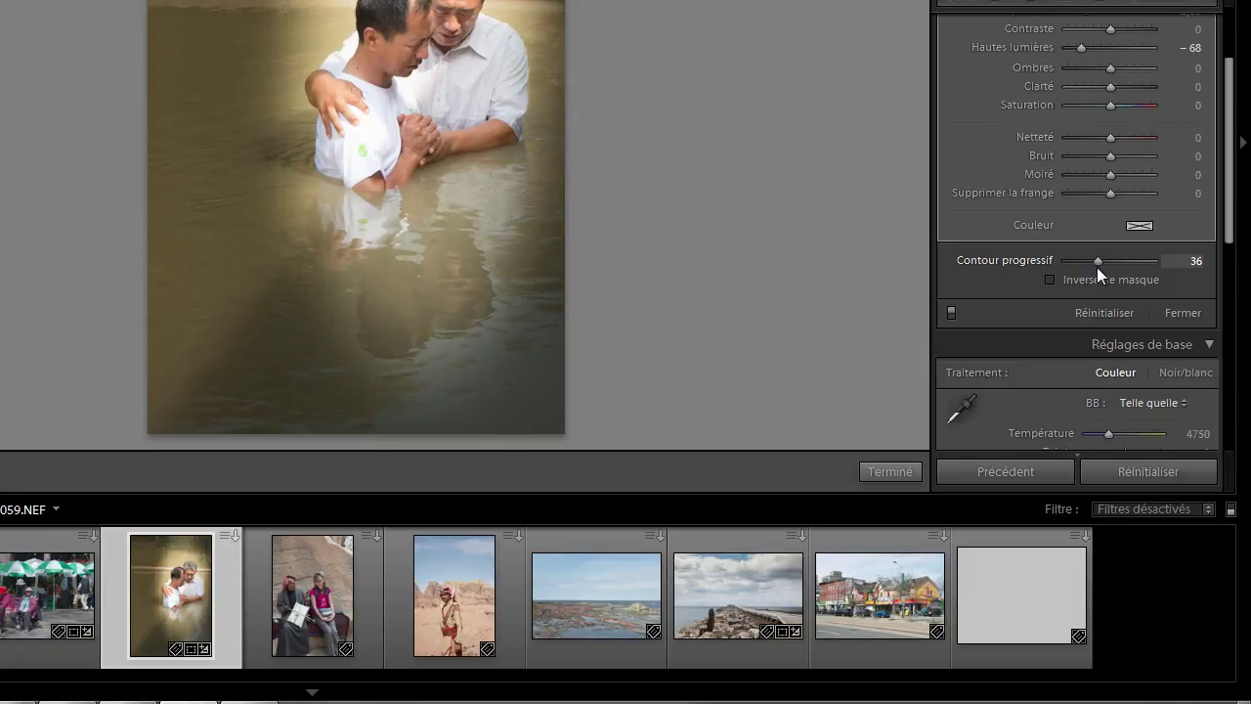
{"action": "left_click_drag", "start_coordinate": [1096, 267], "coordinate": [1093, 268]}
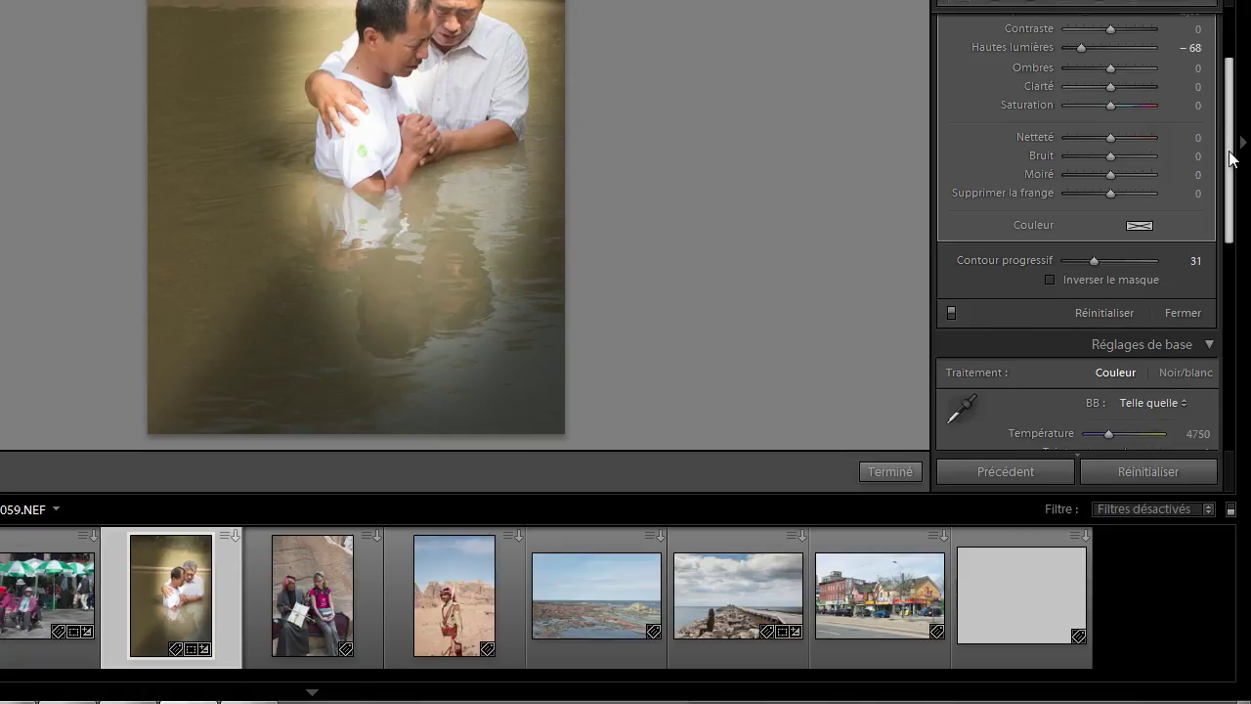
Set the radial filter's sharpness and clarity to −100, adjust the ellipse's lower edge slightly and close the filter.
{"action": "left_click_drag", "start_coordinate": [1234, 147], "coordinate": [1232, 119]}
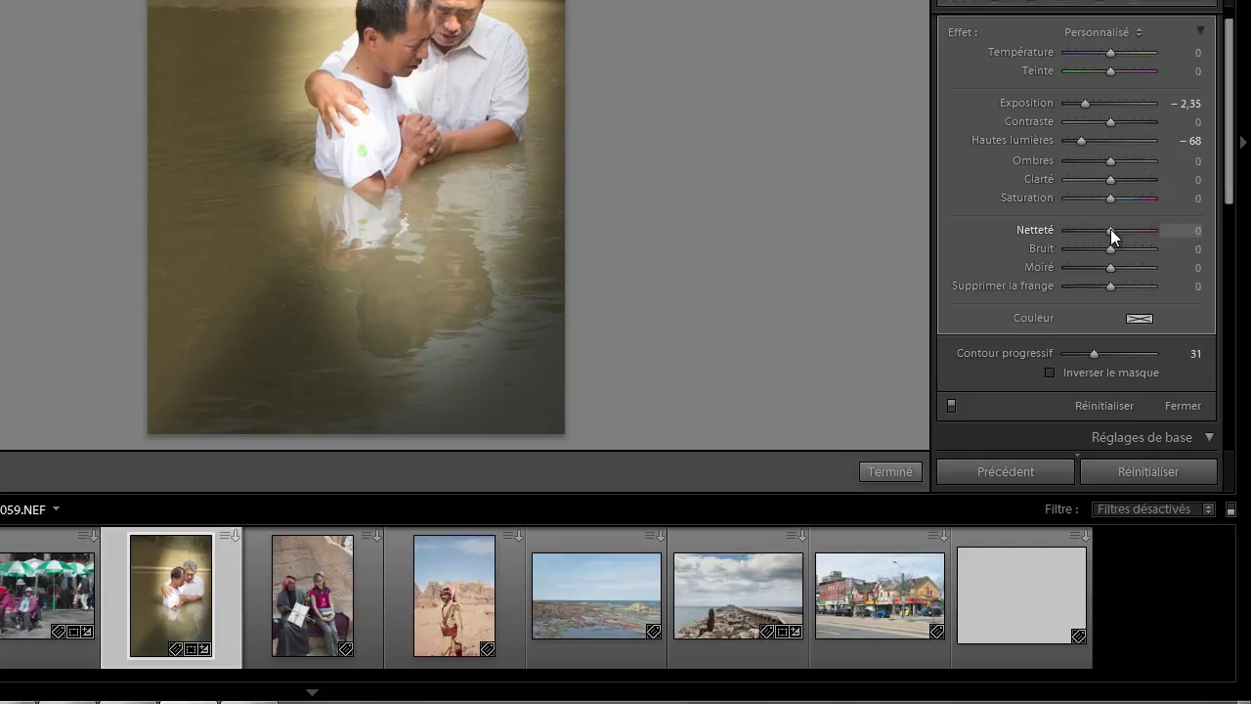
{"action": "mouse_move", "coordinate": [1111, 229]}
{"action": "left_mouse_down"}
{"action": "mouse_move", "coordinate": [1068, 228]}
{"action": "mouse_move", "coordinate": [1139, 224]}
{"action": "mouse_move", "coordinate": [1090, 236]}
{"action": "left_mouse_up"}
{"action": "left_click_drag", "start_coordinate": [1008, 228], "coordinate": [1002, 228]}
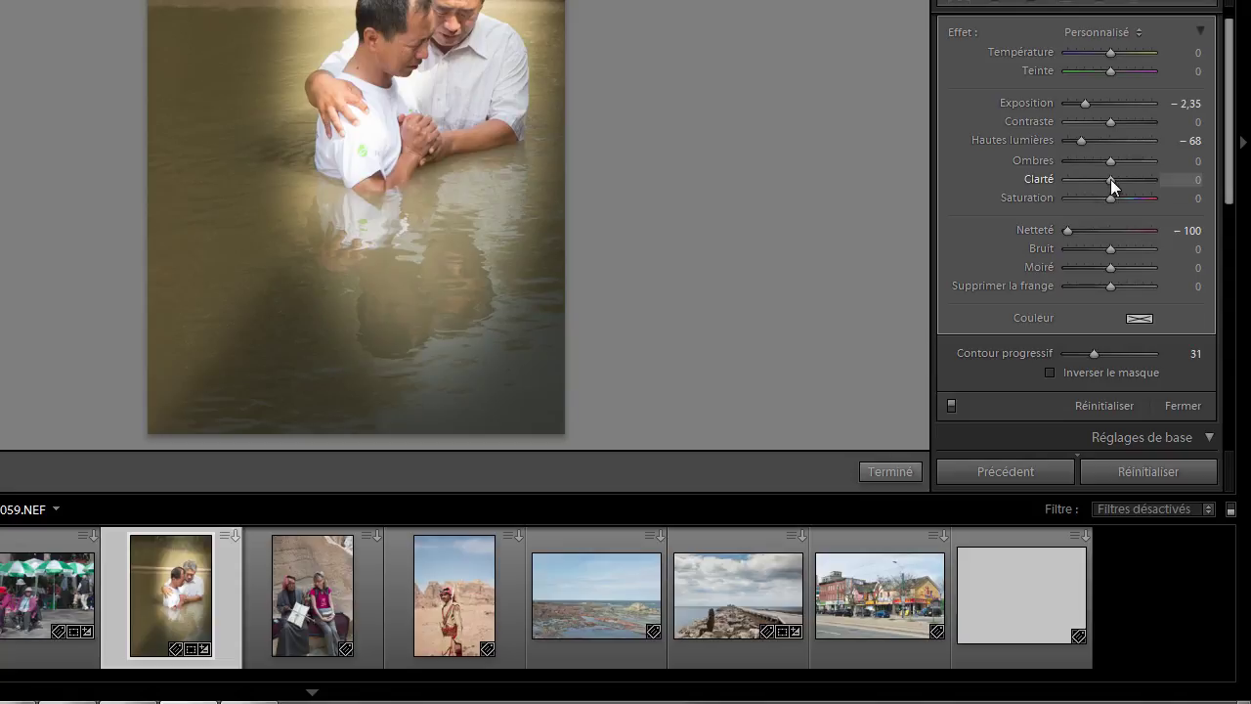
{"action": "left_click_drag", "start_coordinate": [1111, 179], "coordinate": [995, 171]}
{"action": "mouse_move", "coordinate": [329, 342]}
{"action": "left_click_drag", "start_coordinate": [420, 397], "coordinate": [419, 402]}
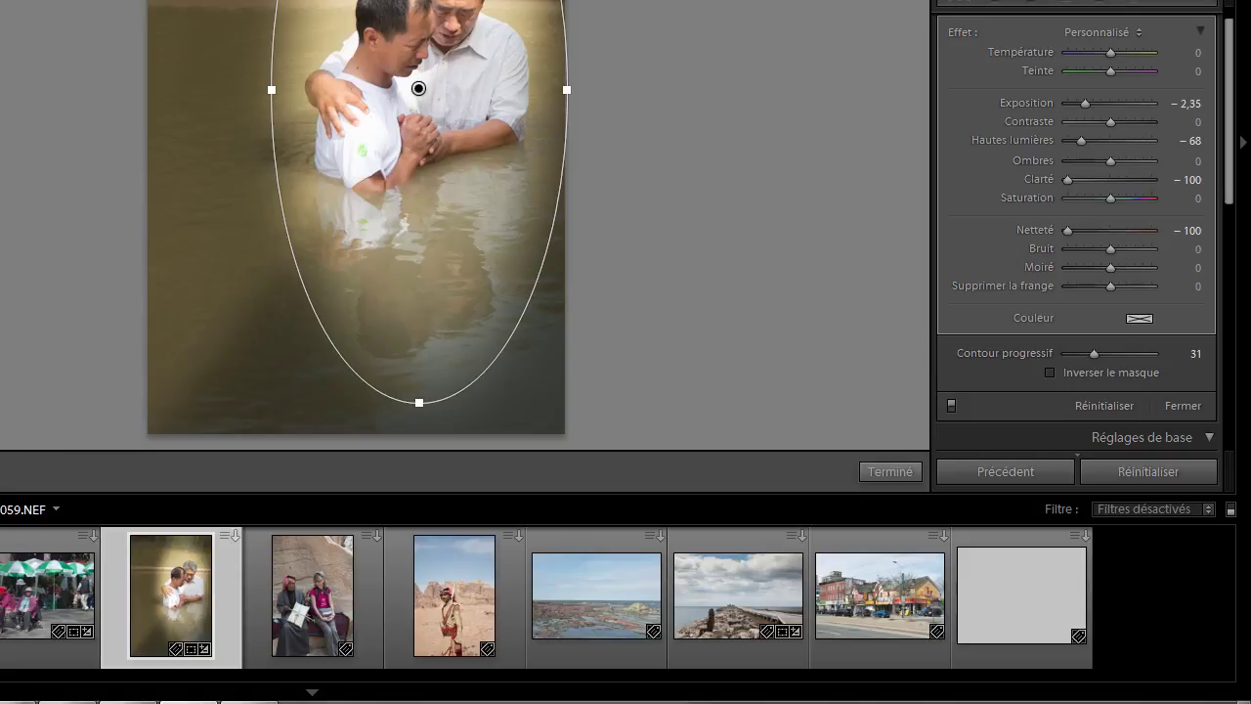
{"action": "left_click", "coordinate": [1109, 2]}
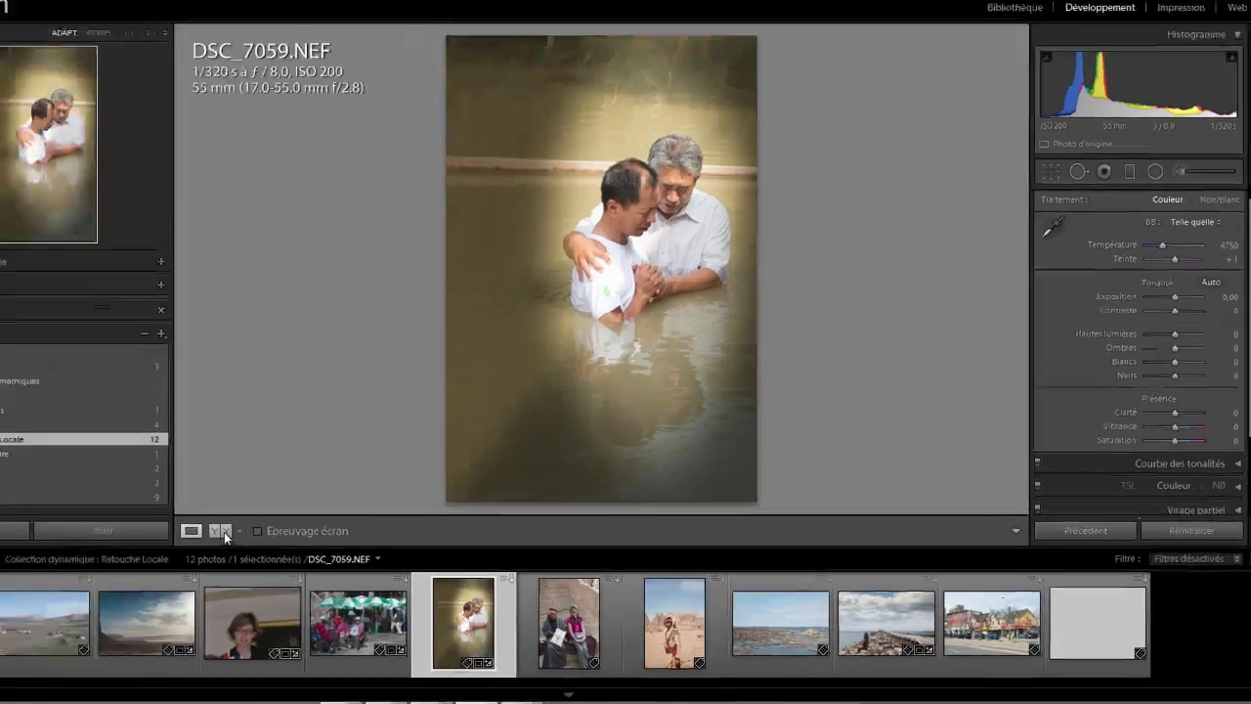
Tighten the crop around the two men at the original aspect ratio and compare the photo before and after.
{"action": "left_click", "coordinate": [223, 532]}
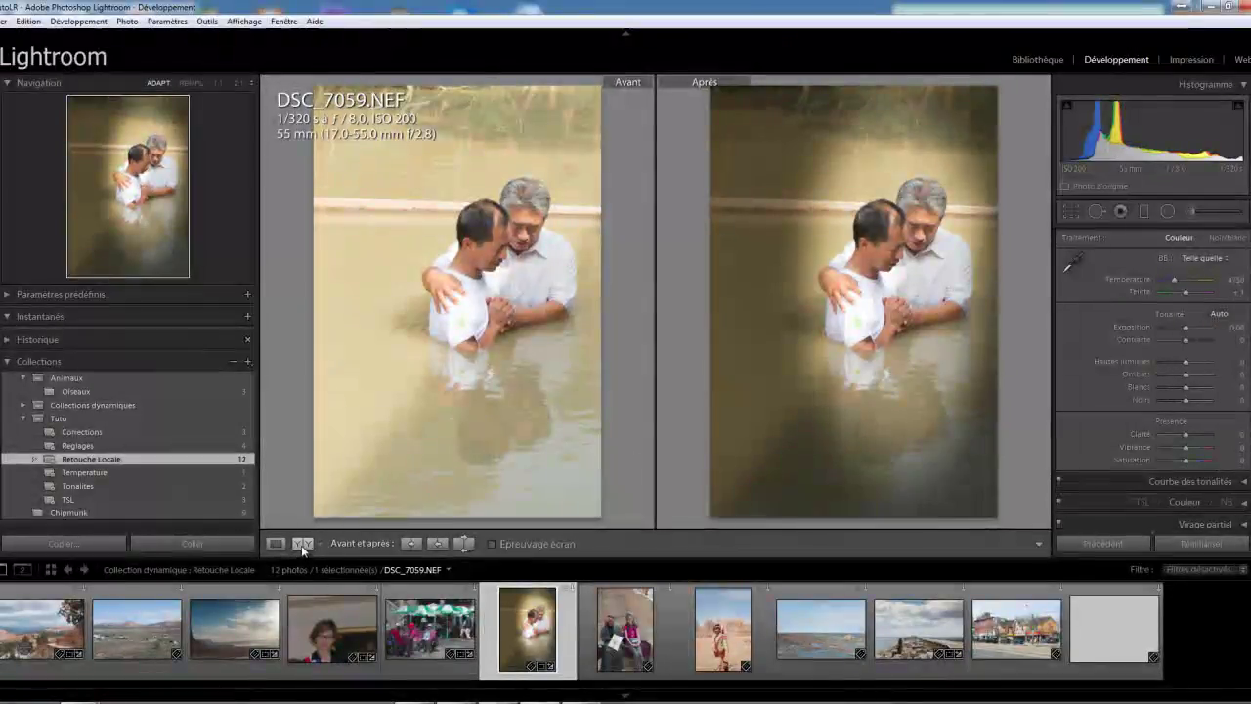
{"action": "left_click", "coordinate": [276, 543]}
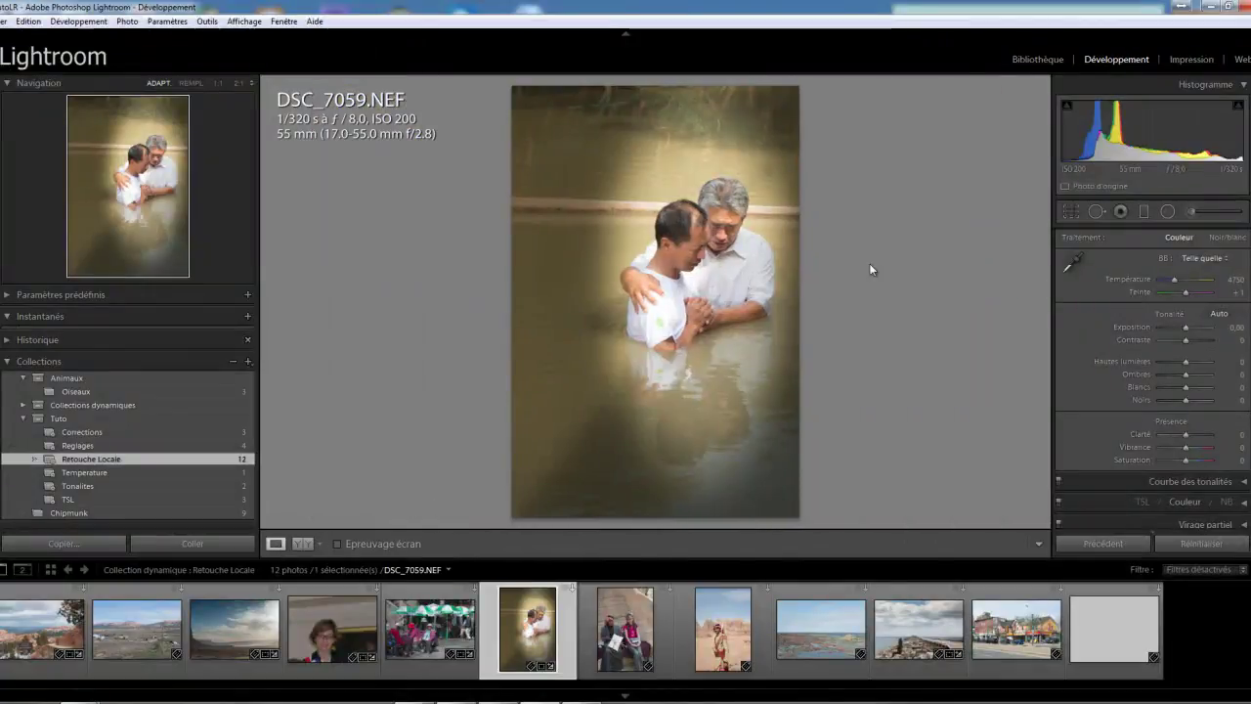
{"action": "left_click", "coordinate": [1072, 211]}
{"action": "left_click_drag", "start_coordinate": [573, 426], "coordinate": [589, 399]}
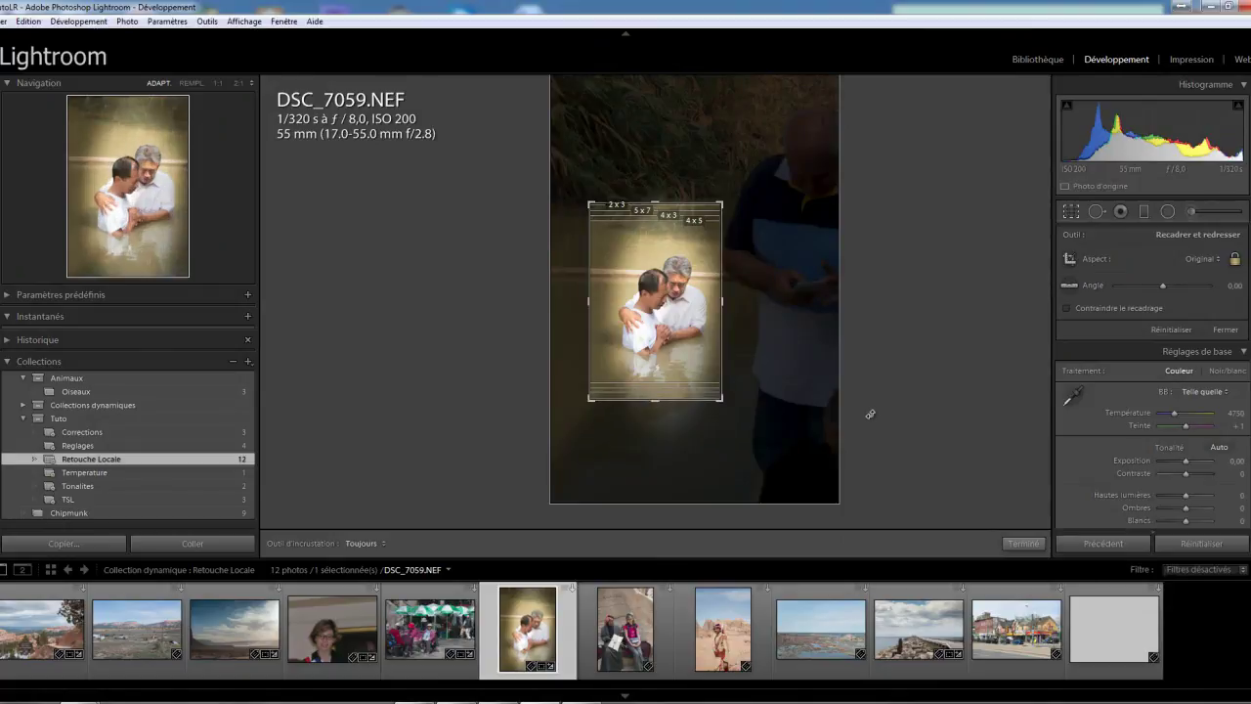
{"action": "key", "text": "Return"}
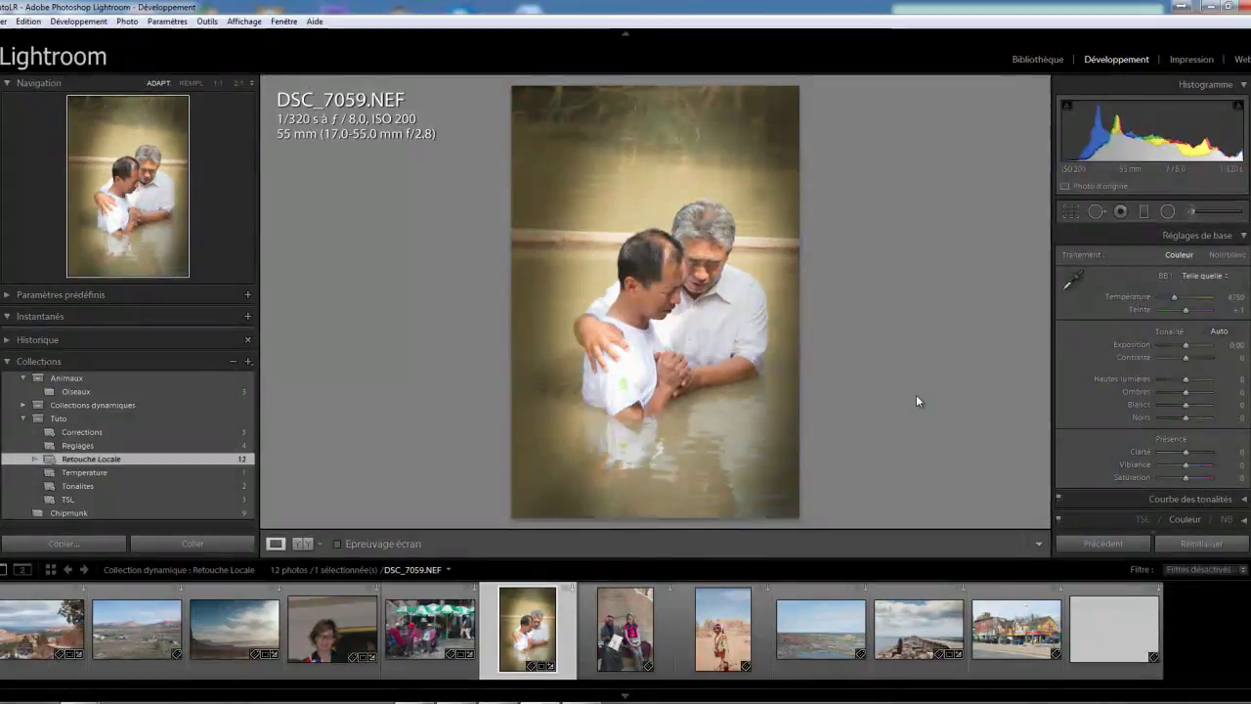
{"action": "left_click", "coordinate": [302, 544]}
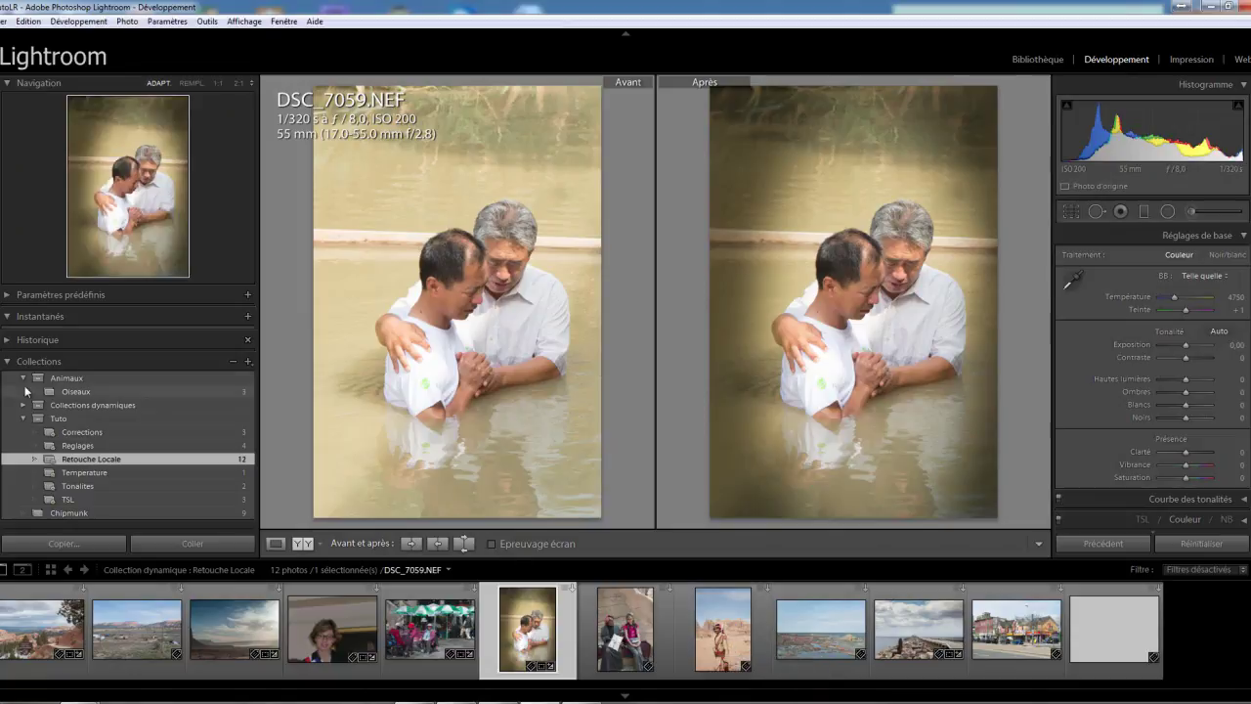
Open DSC_9856PSedit.tif from the Chipmunk collection in the single-photo view.
{"action": "left_click", "coordinate": [71, 377]}
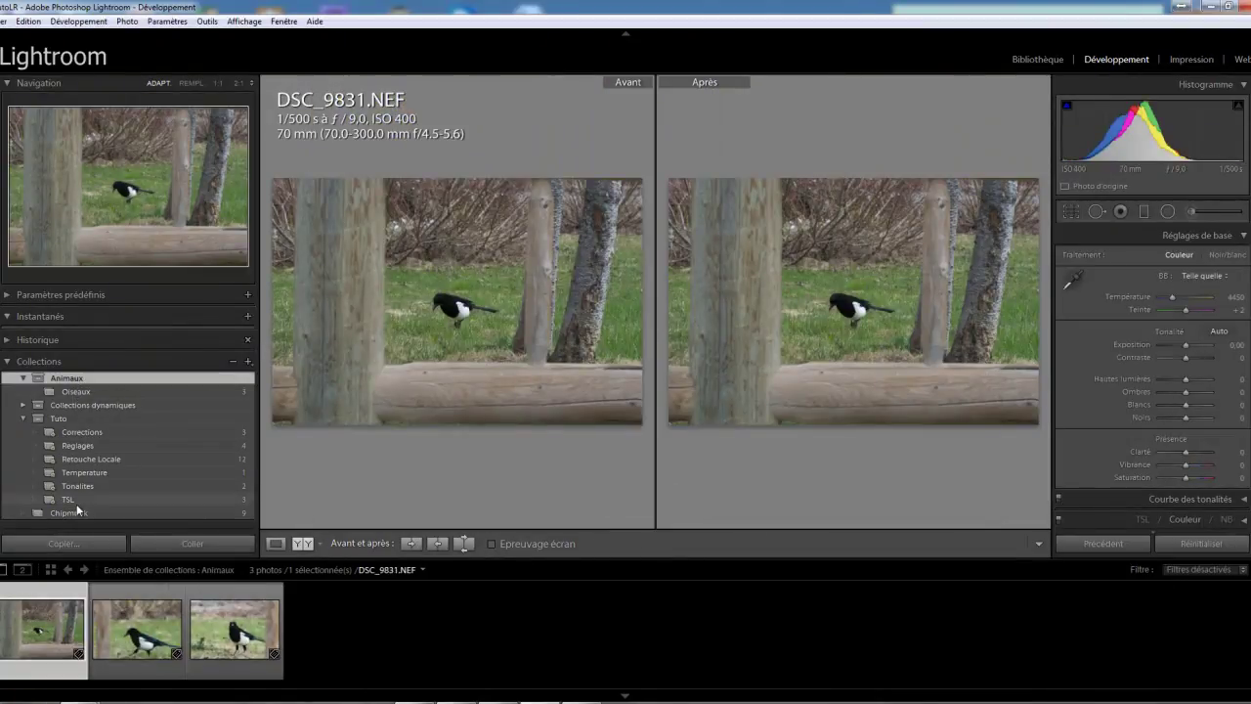
{"action": "left_click", "coordinate": [73, 511]}
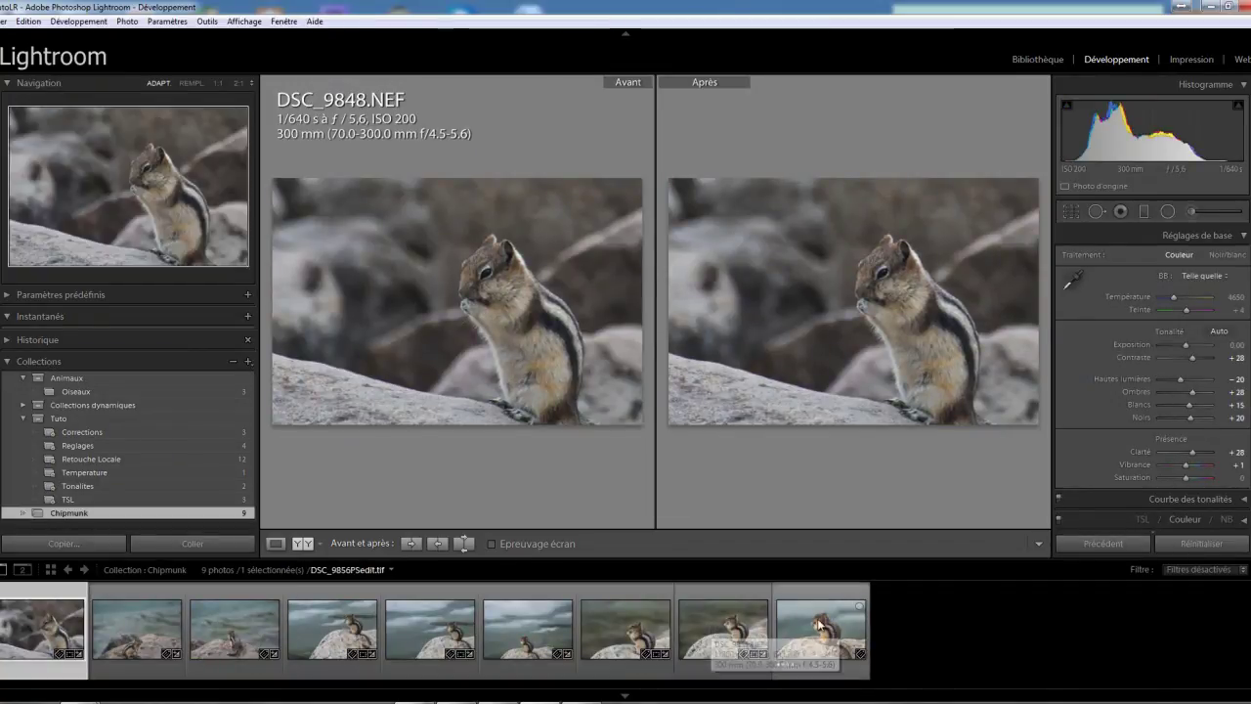
{"action": "left_click", "coordinate": [827, 624]}
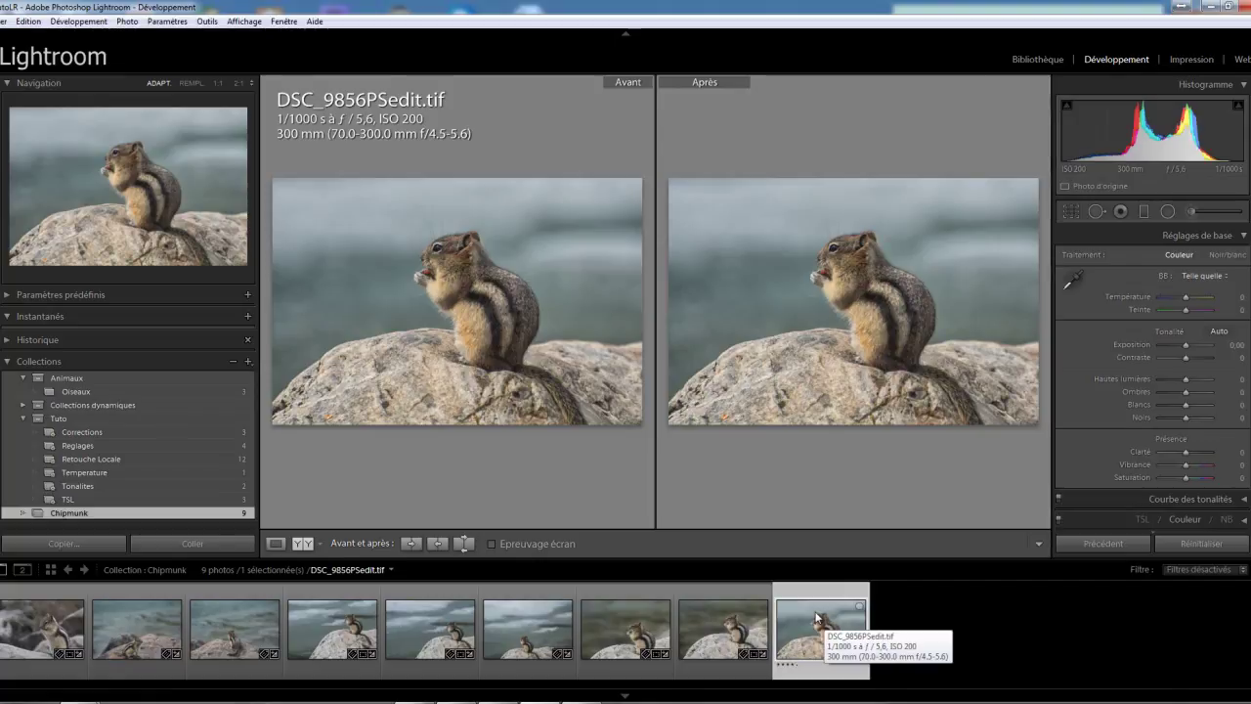
{"action": "left_click", "coordinate": [276, 543]}
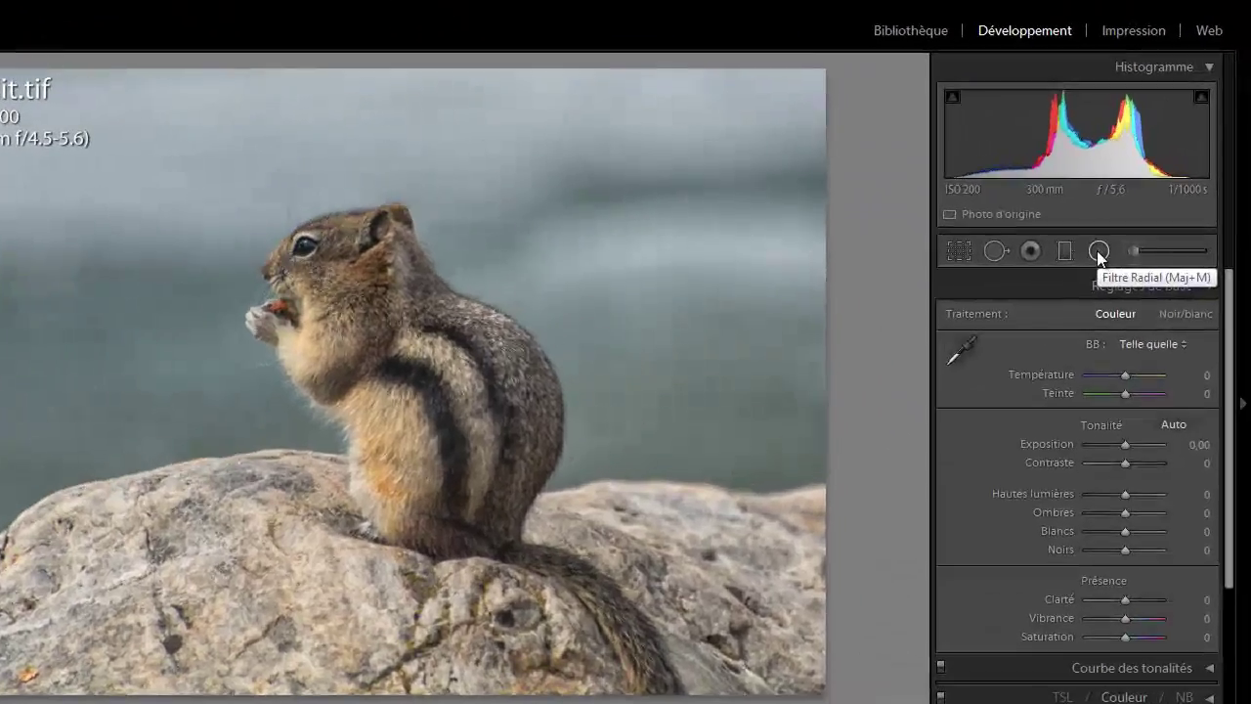
Draw a radial filter over the chipmunk and adjust its position, height and width so the ellipse surrounds the animal.
{"action": "left_click", "coordinate": [1168, 211]}
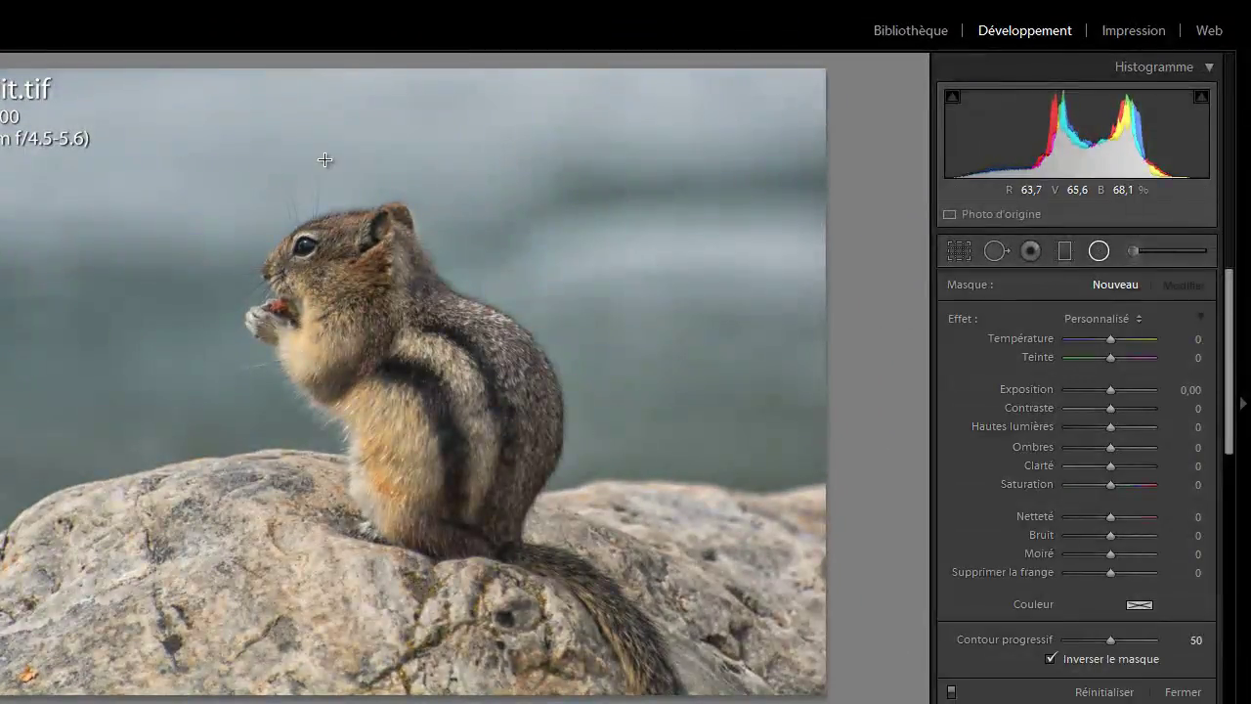
{"action": "left_click_drag", "start_coordinate": [382, 167], "coordinate": [189, 387]}
{"action": "left_click_drag", "start_coordinate": [372, 133], "coordinate": [400, 364]}
{"action": "left_click_drag", "start_coordinate": [407, 188], "coordinate": [401, 93]}
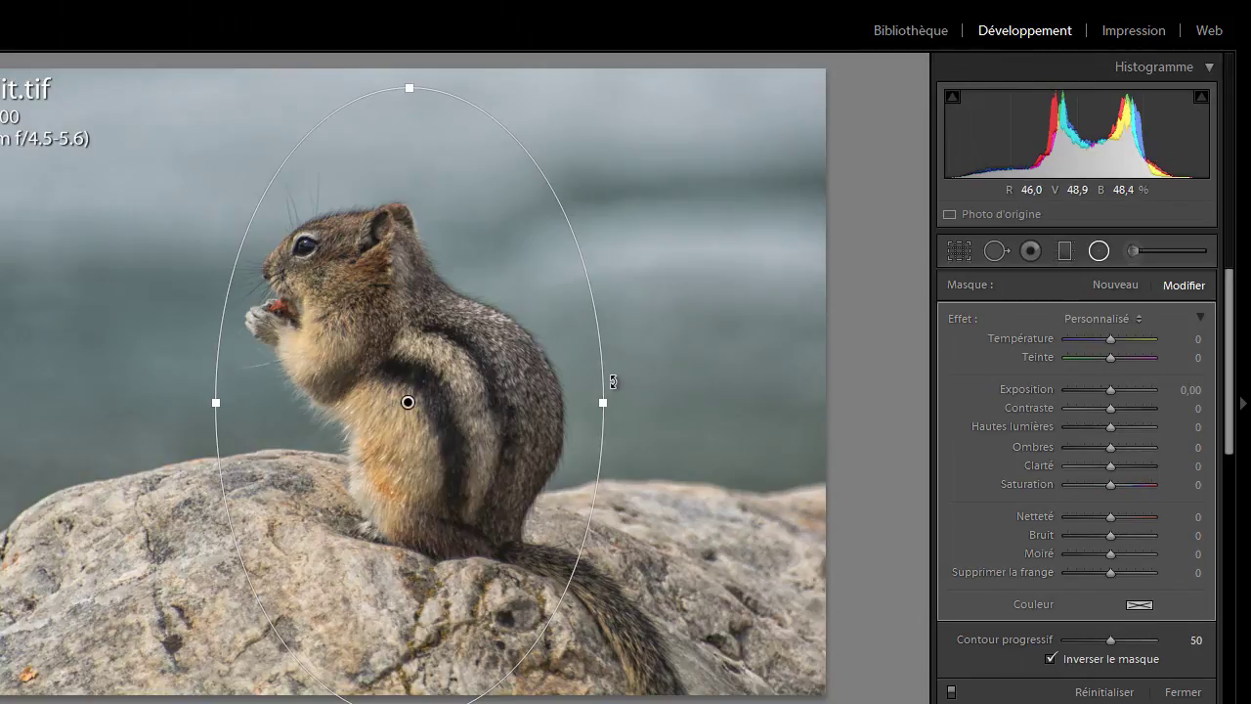
{"action": "left_click_drag", "start_coordinate": [603, 400], "coordinate": [620, 403]}
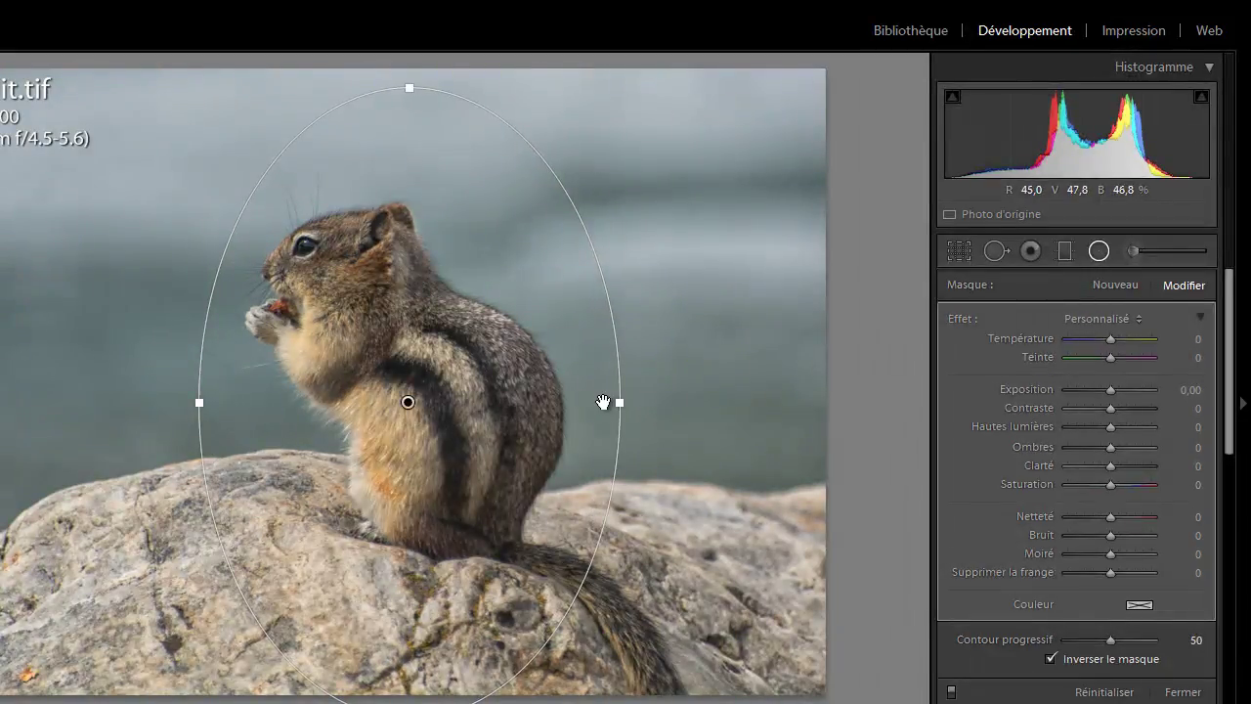
Turn off the radial filter's inverted mask and set its exposure to −1.61 to darken the background.
{"action": "left_click_drag", "start_coordinate": [1112, 388], "coordinate": [1098, 389]}
{"action": "double_click", "coordinate": [1098, 389]}
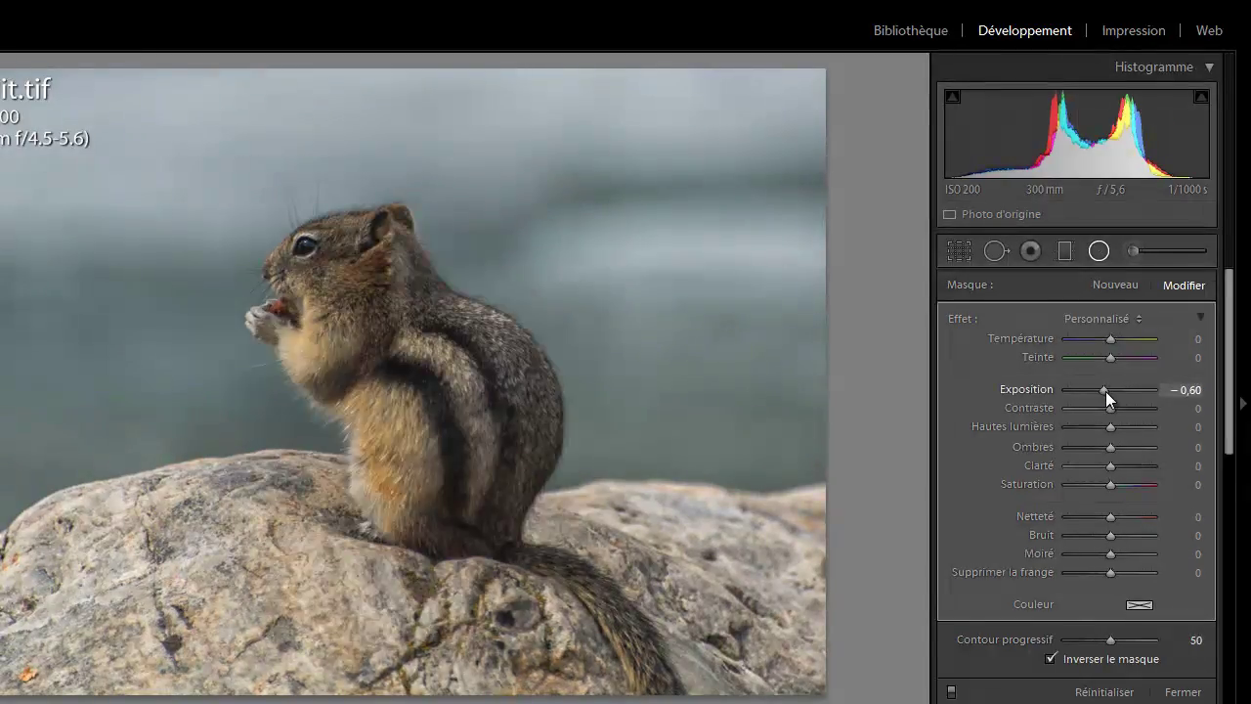
{"action": "left_click", "coordinate": [1050, 661]}
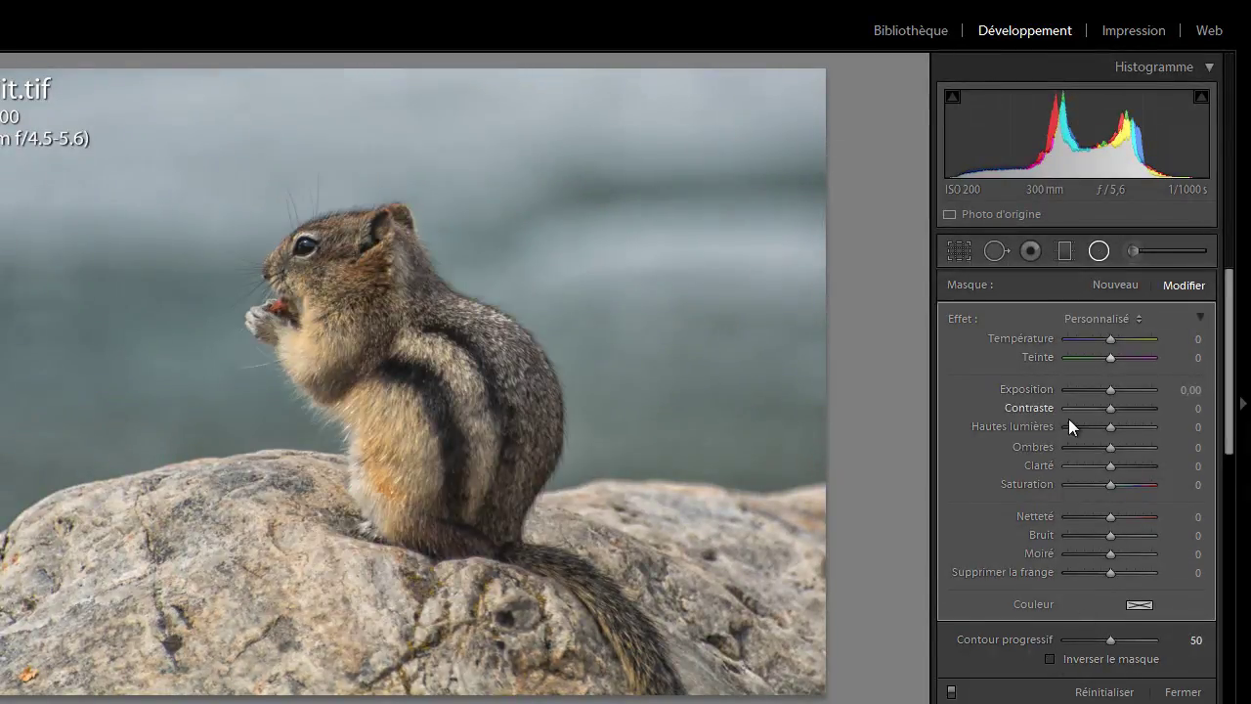
{"action": "left_click_drag", "start_coordinate": [1108, 389], "coordinate": [1091, 390]}
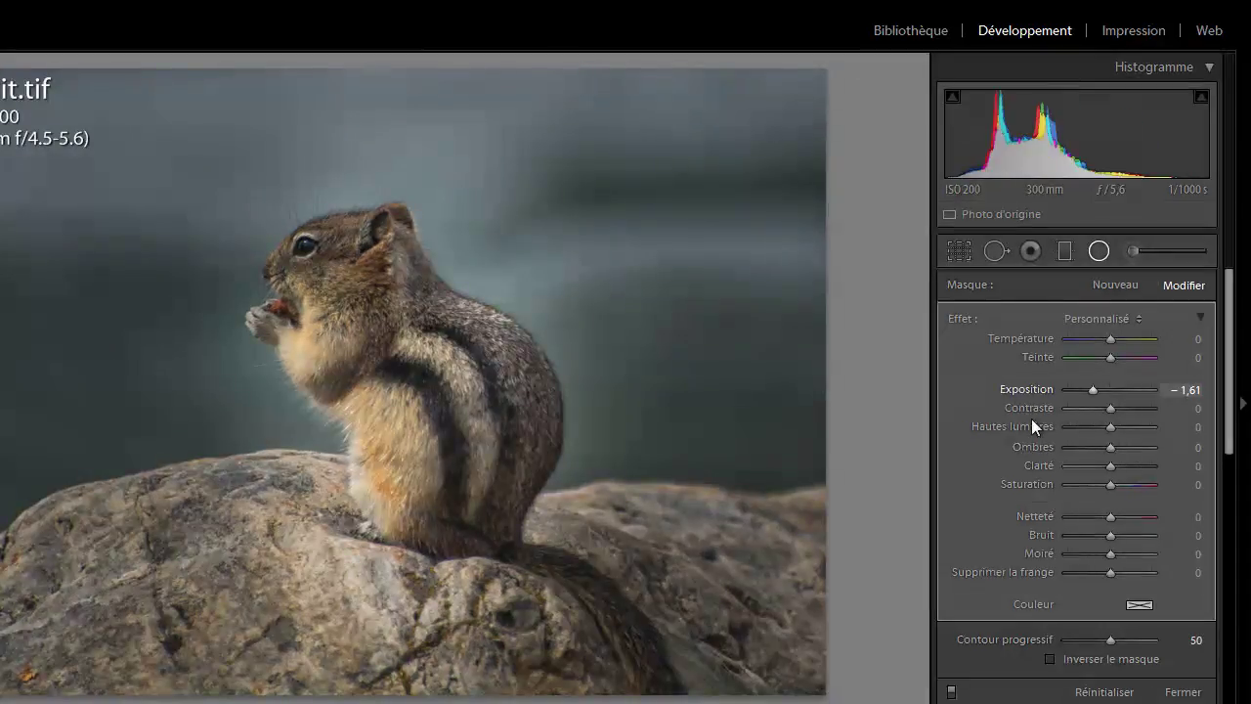
Widen the radial filter's ellipse and soften the surroundings with a feather of 25 and clarity of −100.
{"action": "left_click_drag", "start_coordinate": [619, 405], "coordinate": [665, 416]}
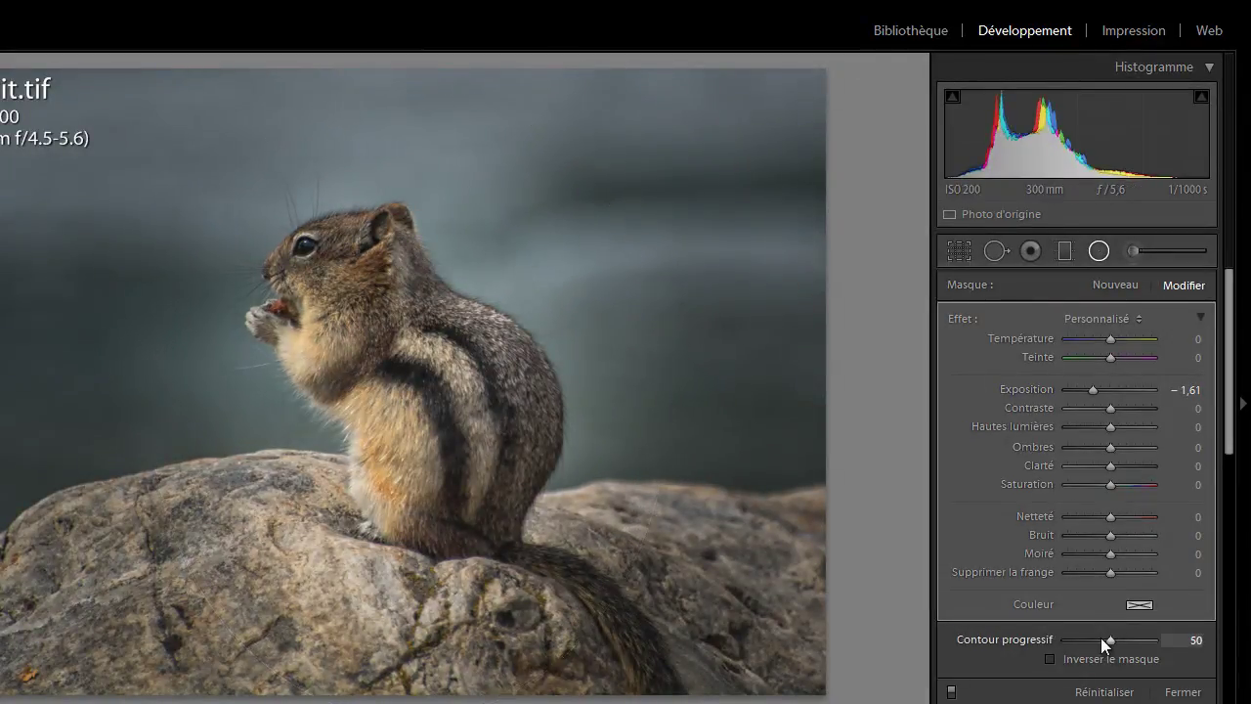
{"action": "left_click_drag", "start_coordinate": [1111, 638], "coordinate": [1088, 637]}
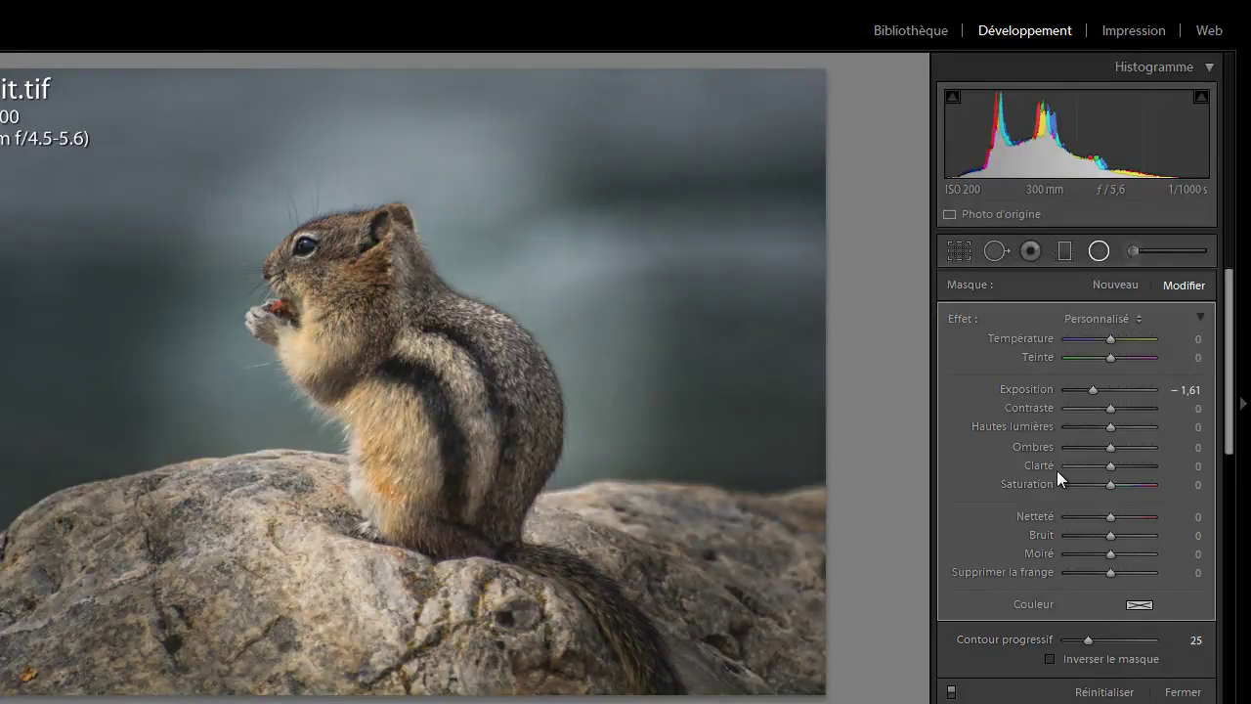
{"action": "left_click_drag", "start_coordinate": [1112, 466], "coordinate": [1066, 460]}
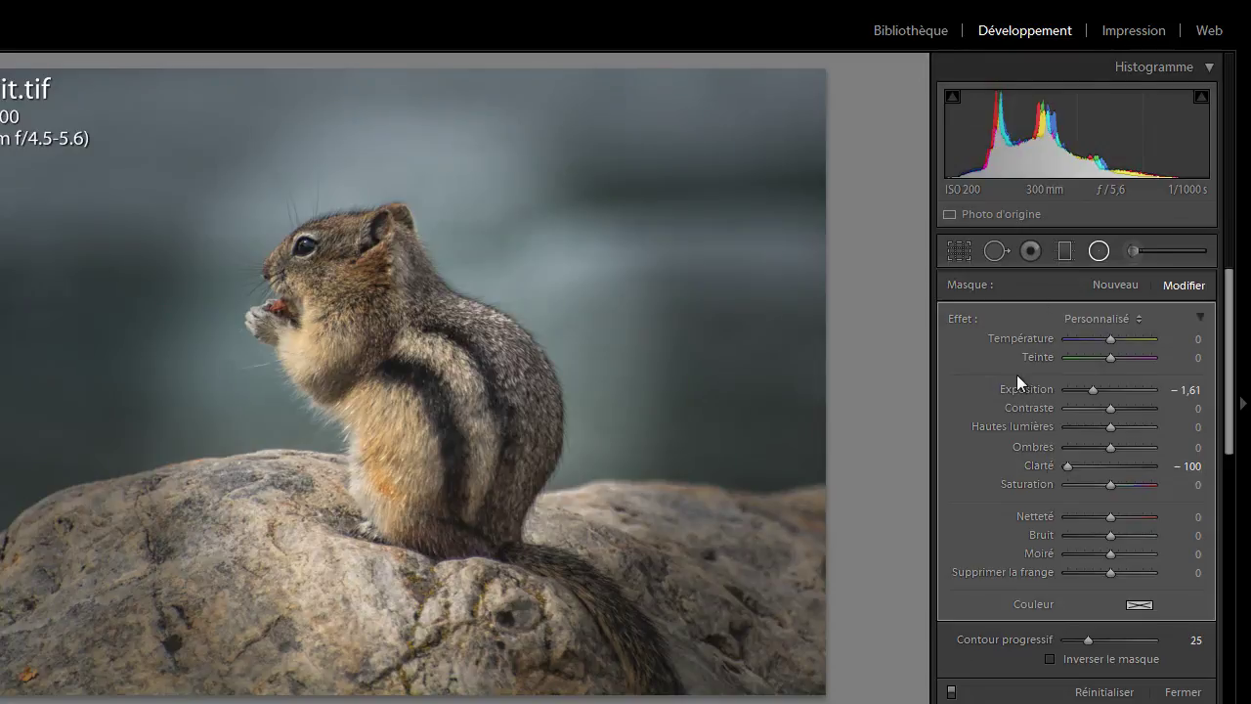
Crop the photo to a portrait frame around the chipmunk at the original aspect ratio and apply it.
{"action": "left_click", "coordinate": [959, 252]}
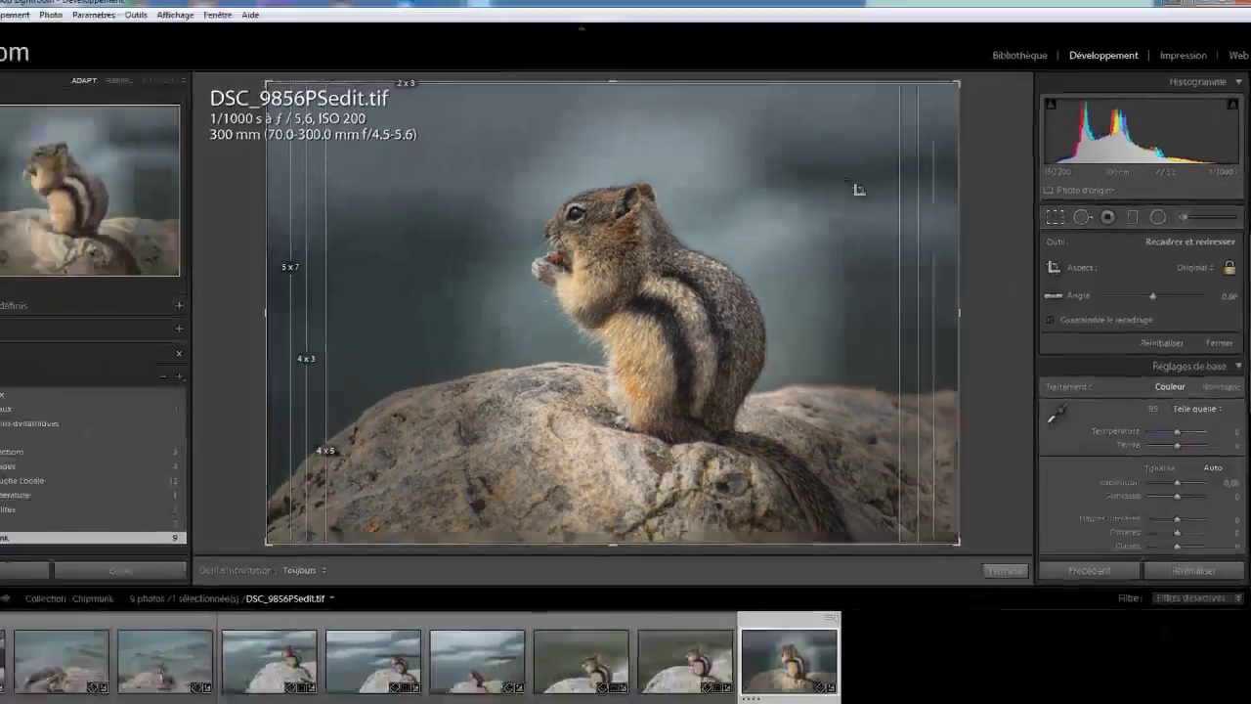
{"action": "mouse_move", "coordinate": [543, 95]}
{"action": "left_mouse_down"}
{"action": "mouse_move", "coordinate": [554, 191]}
{"action": "mouse_move", "coordinate": [853, 518]}
{"action": "left_mouse_up"}
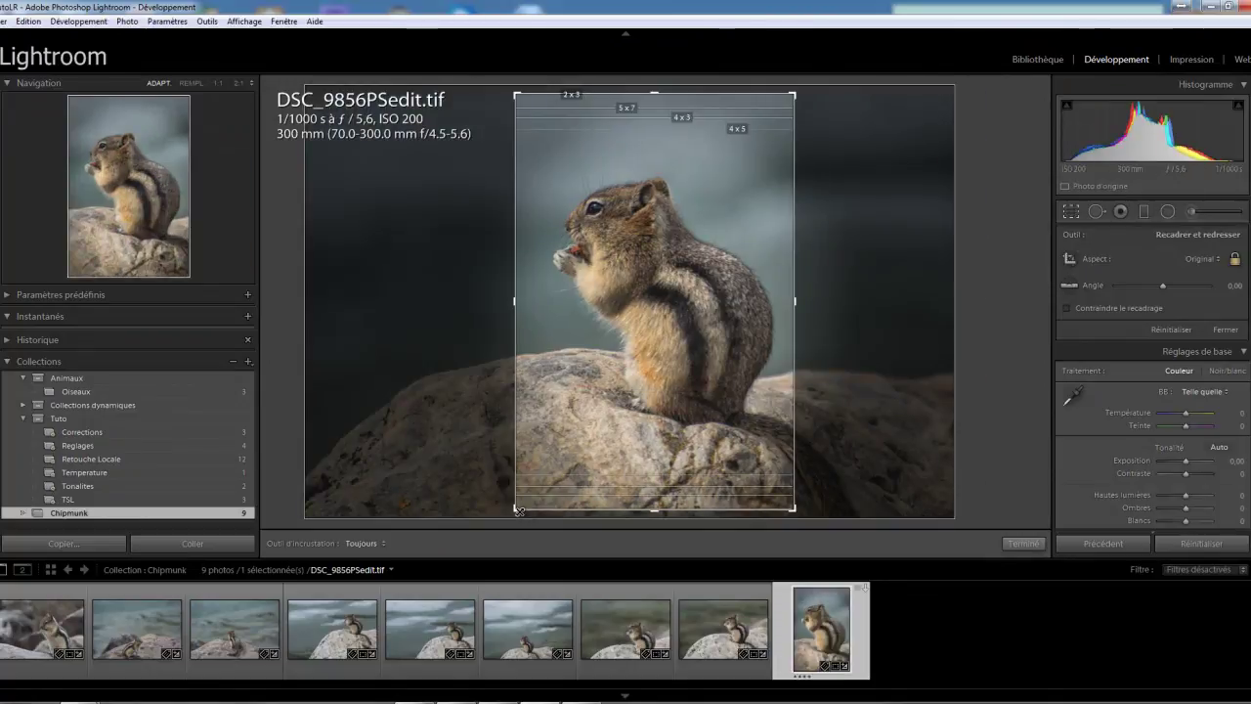
{"action": "left_click_drag", "start_coordinate": [519, 511], "coordinate": [475, 523]}
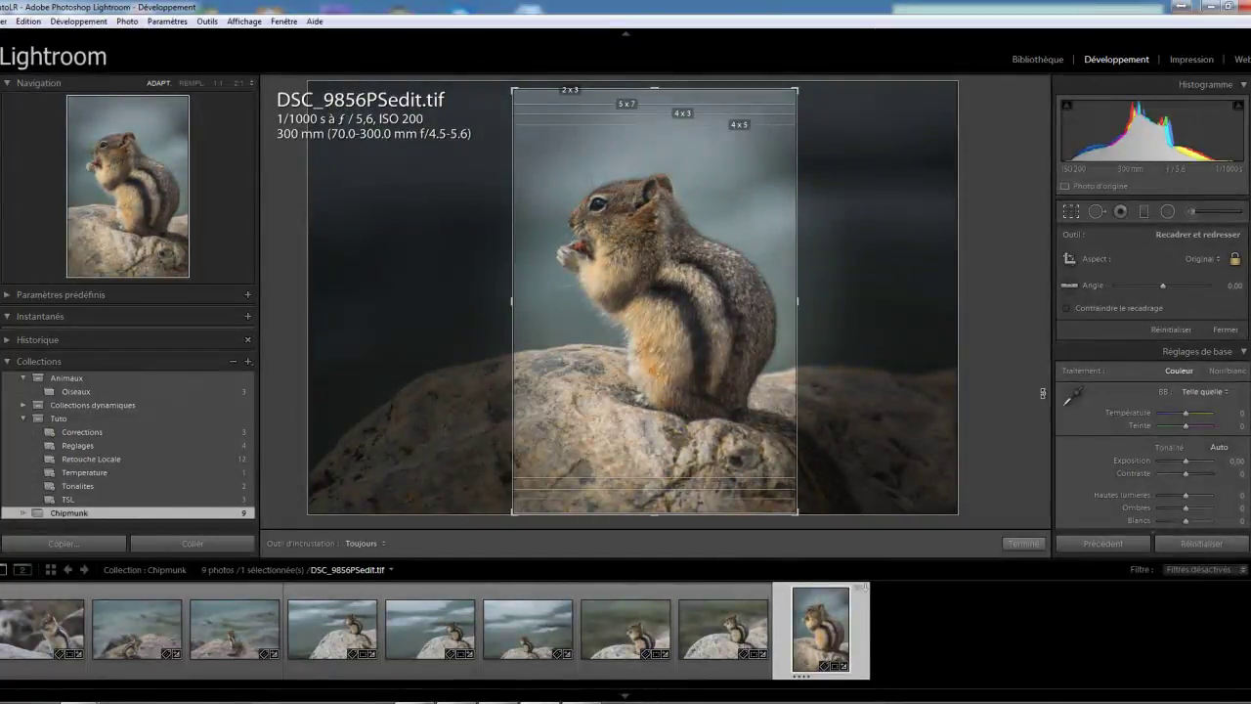
{"action": "key", "text": "Return"}
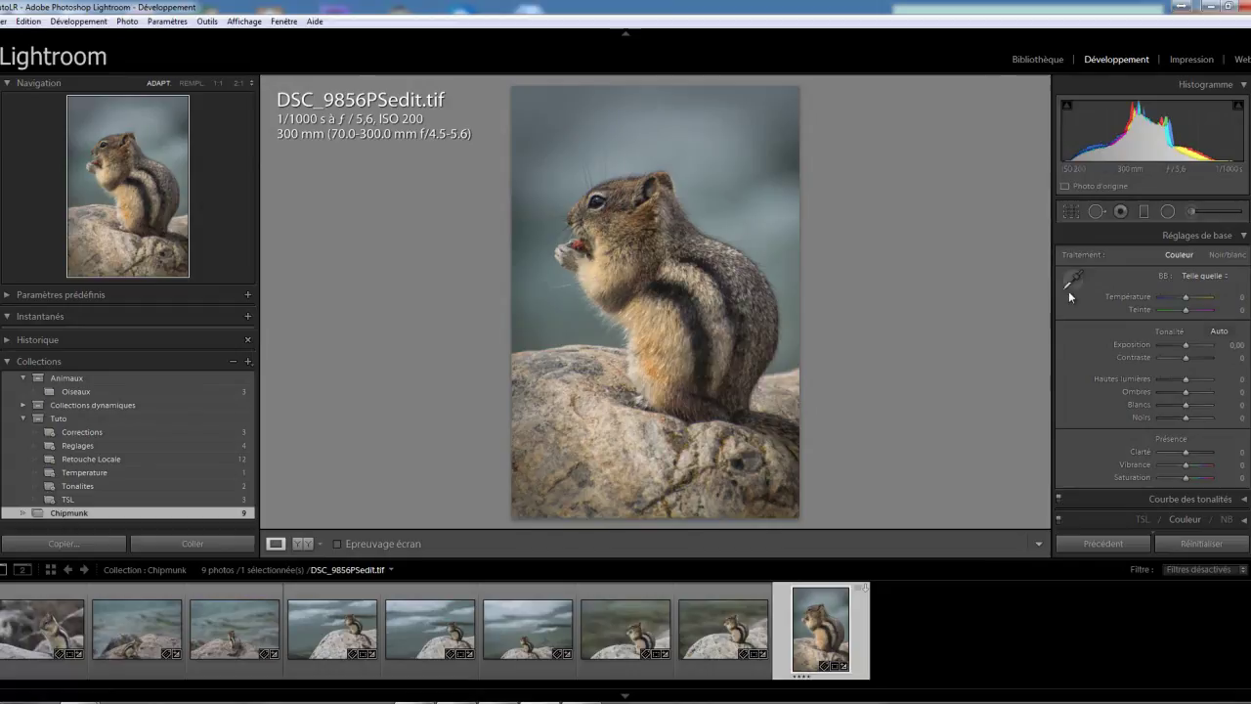
{"action": "left_click", "coordinate": [1168, 212]}
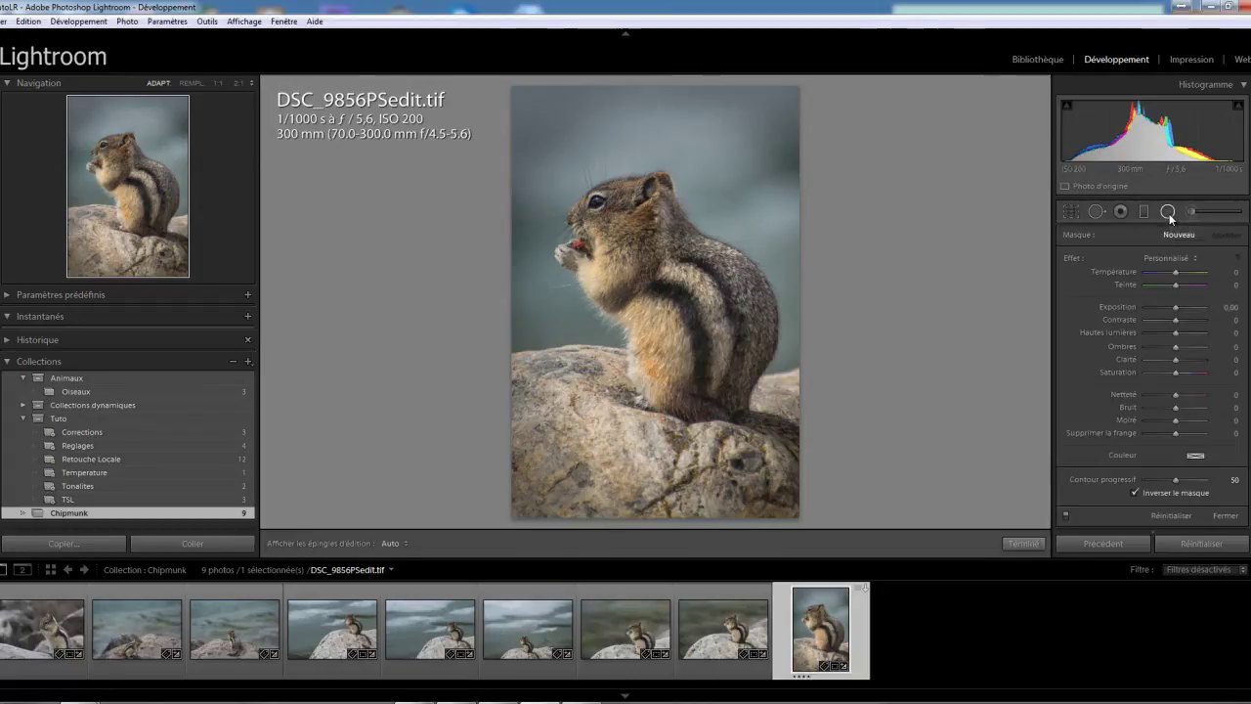
{"action": "left_click", "coordinate": [1168, 212]}
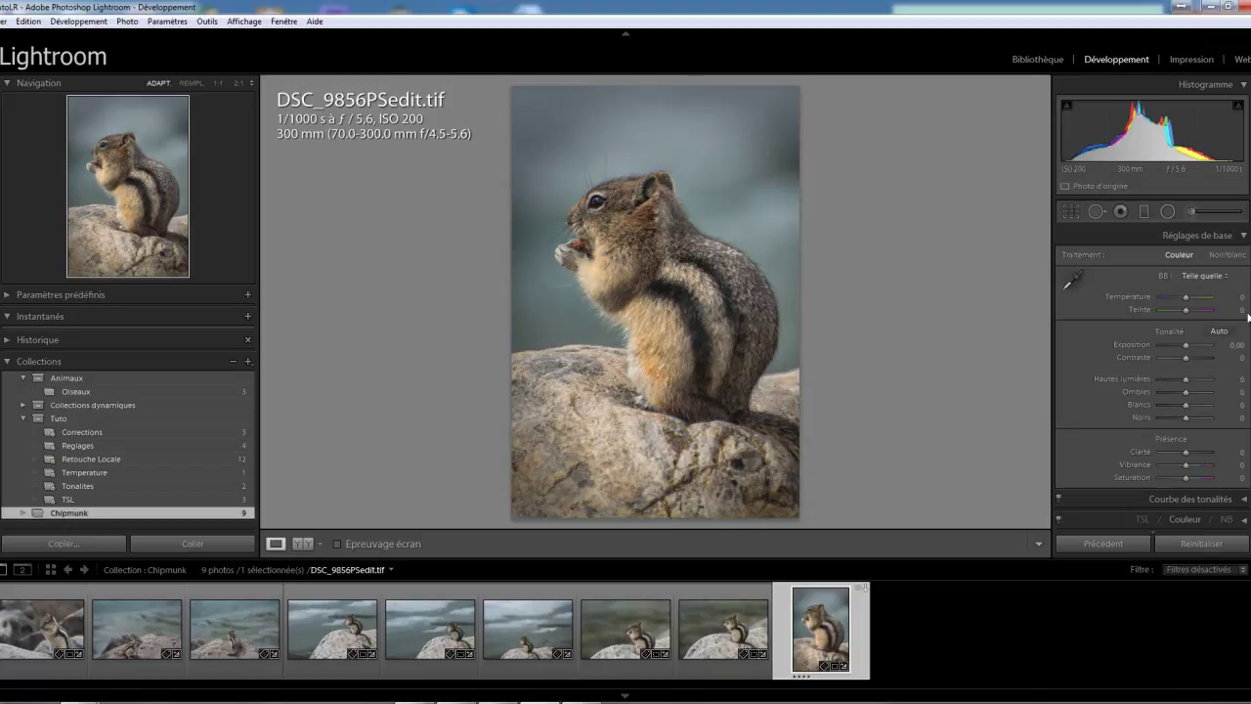
{"action": "scroll", "coordinate": [1152, 378], "scroll_direction": "down", "scroll_amount": 1}
{"action": "scroll", "coordinate": [1152, 377], "scroll_direction": "up", "scroll_amount": 1}
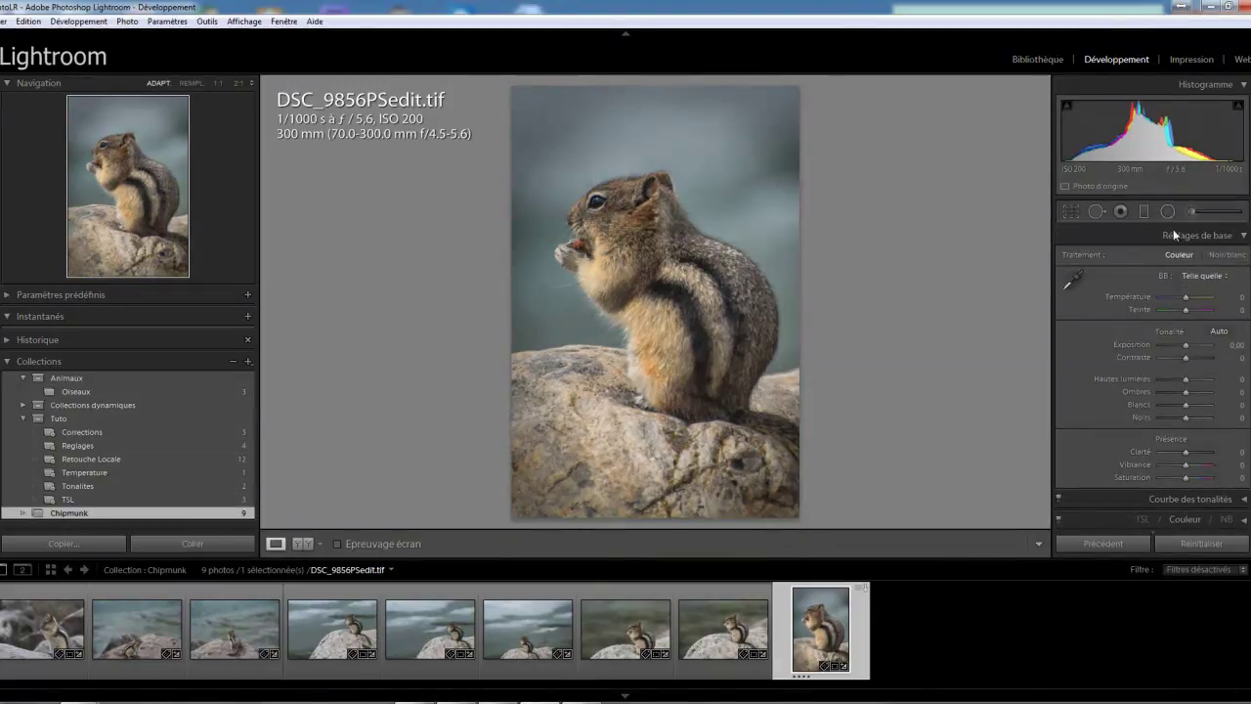
Reselect the existing radial filter on the chipmunk and shrink its ellipse in width and height to fit closely around the animal.
{"action": "left_click", "coordinate": [1167, 212]}
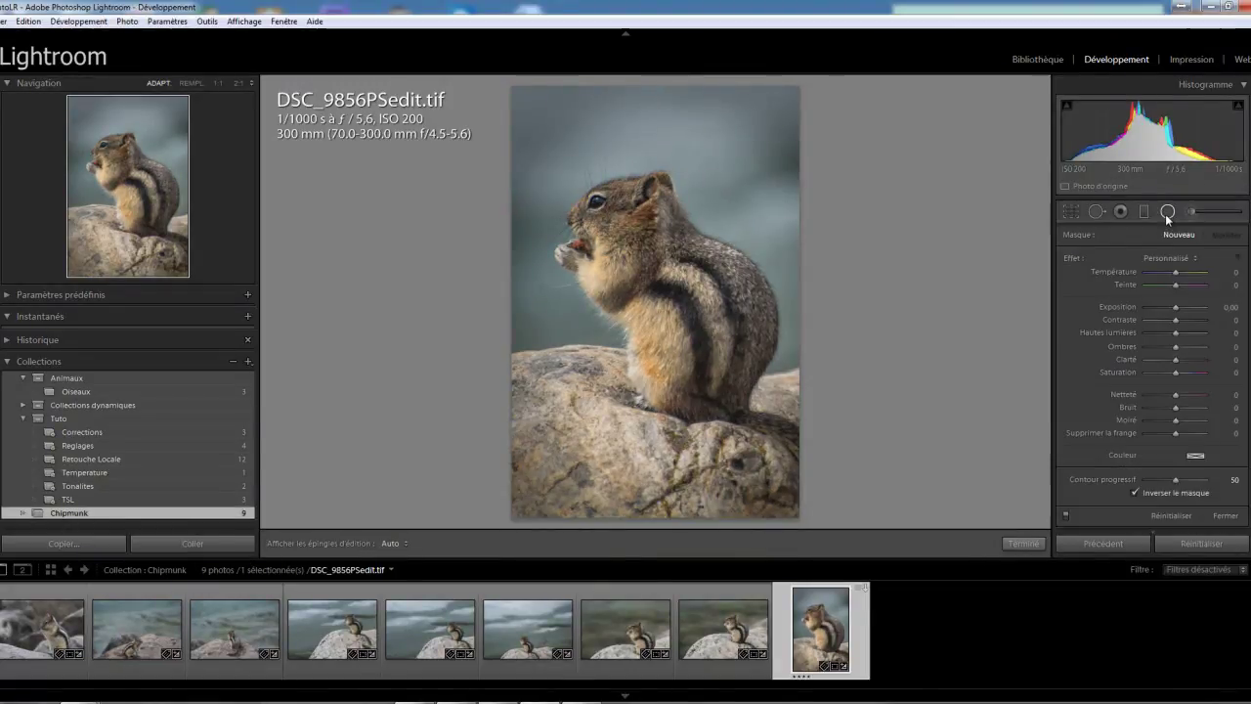
{"action": "left_click", "coordinate": [670, 311]}
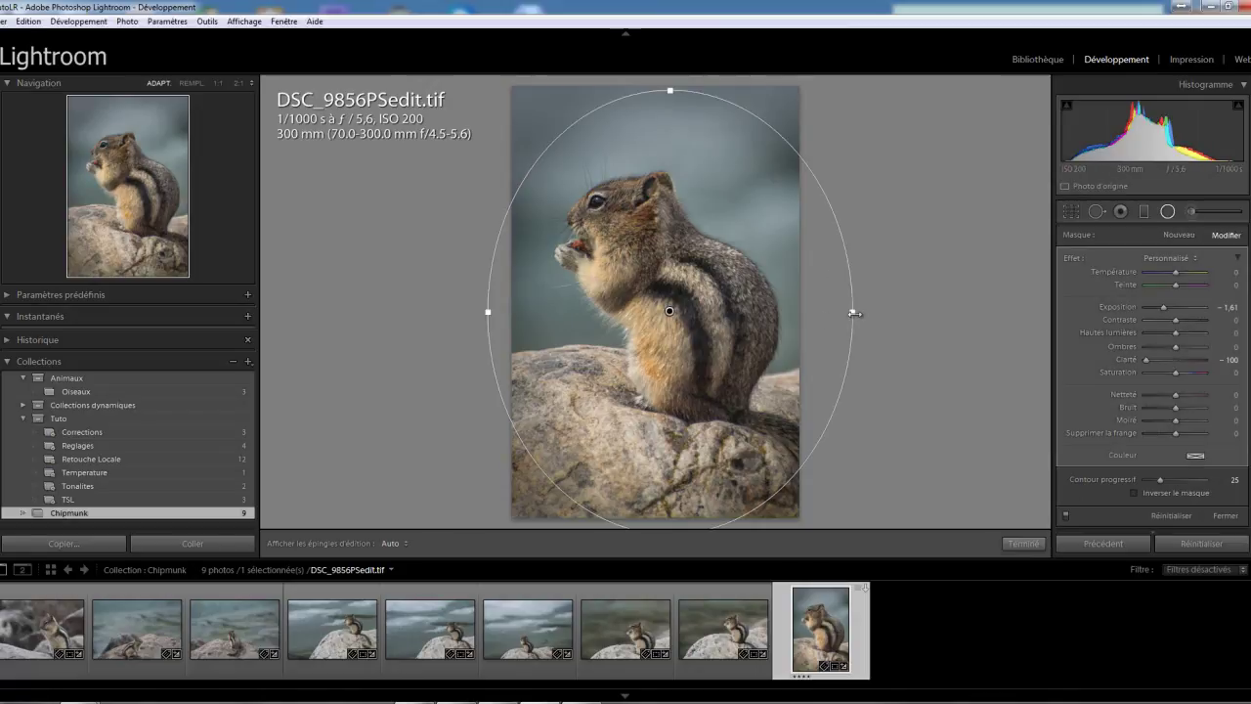
{"action": "left_click_drag", "start_coordinate": [853, 313], "coordinate": [790, 314]}
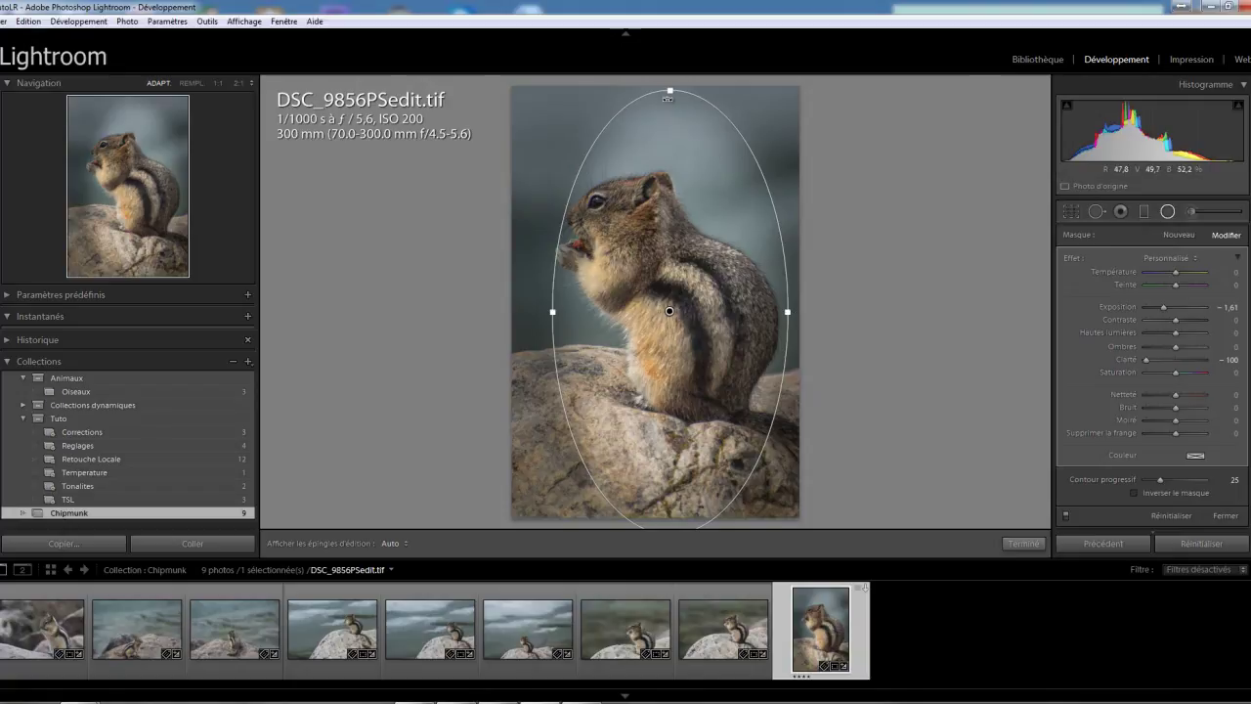
{"action": "left_click_drag", "start_coordinate": [670, 90], "coordinate": [662, 121]}
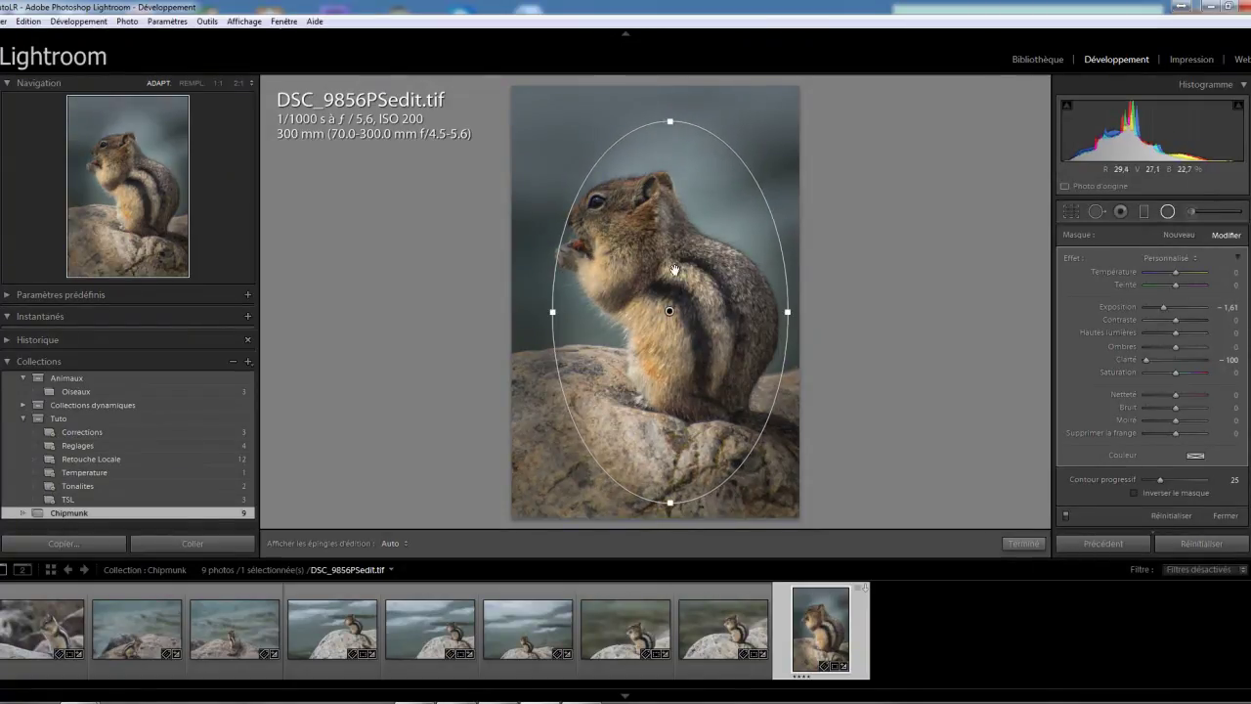
Set the radial filter's exposure to −1.79, close the filter and compare the photo before and after.
{"action": "left_click_drag", "start_coordinate": [1164, 308], "coordinate": [1162, 308]}
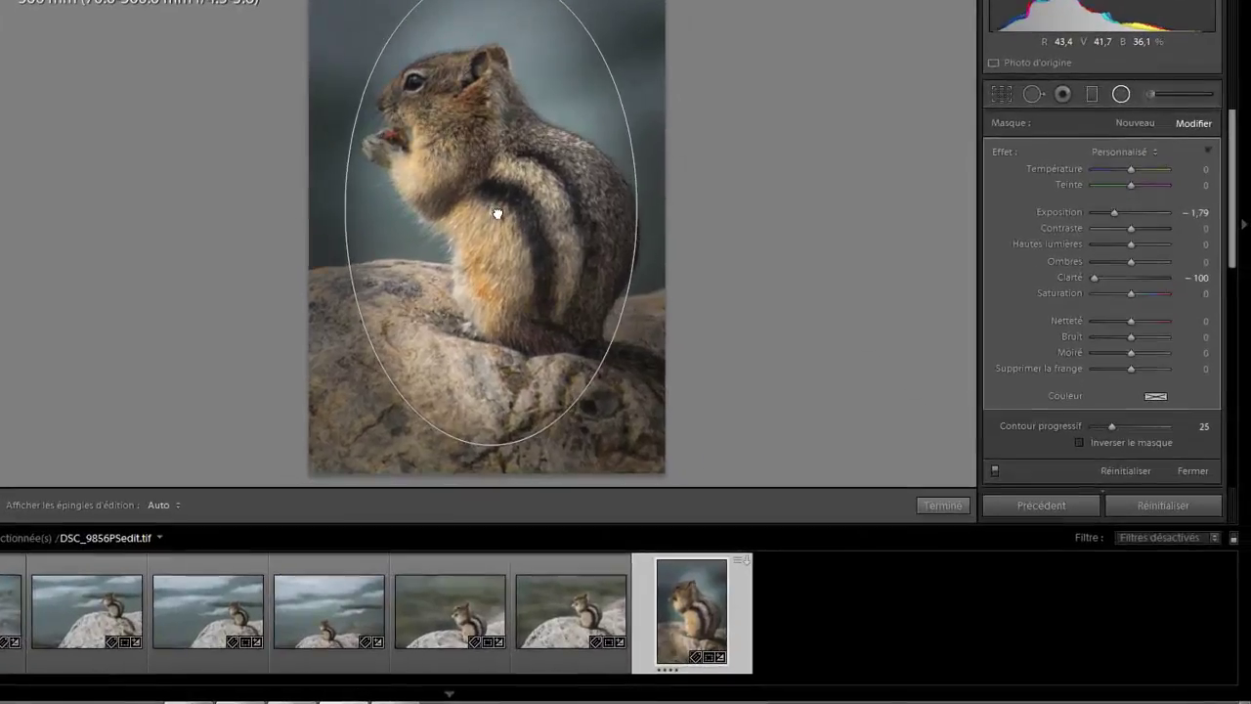
{"action": "left_click", "coordinate": [495, 211]}
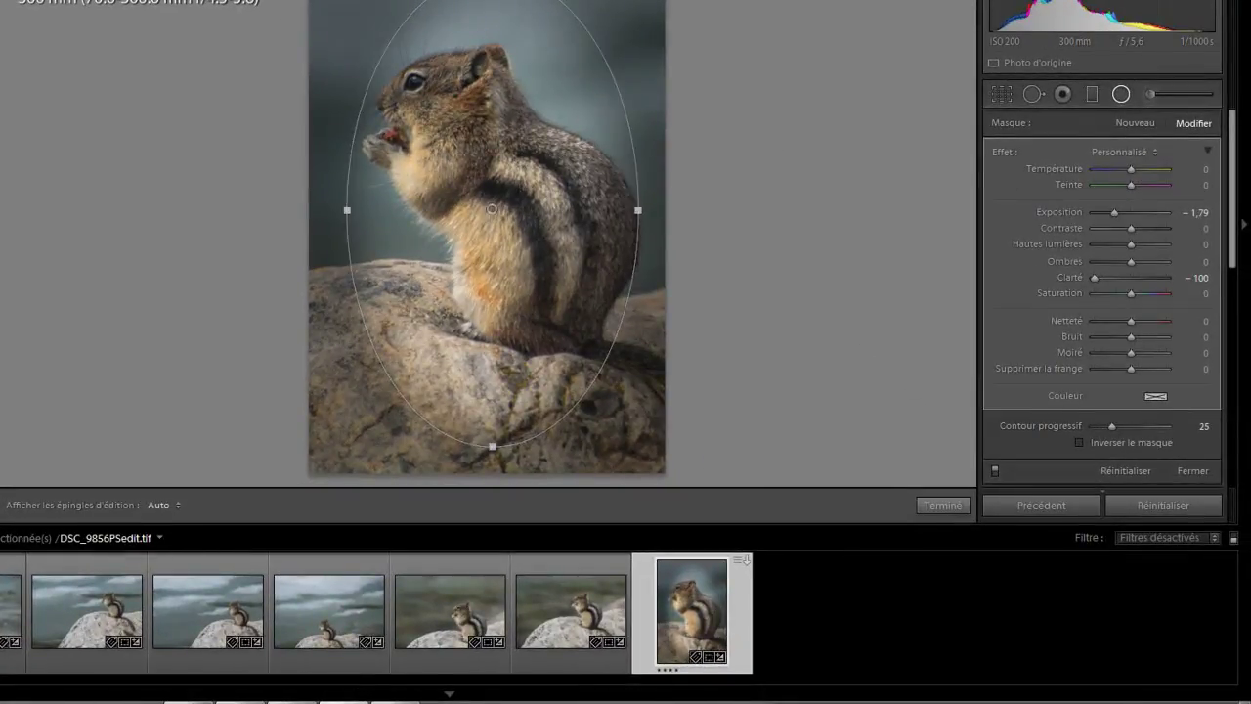
{"action": "left_click", "coordinate": [1121, 93]}
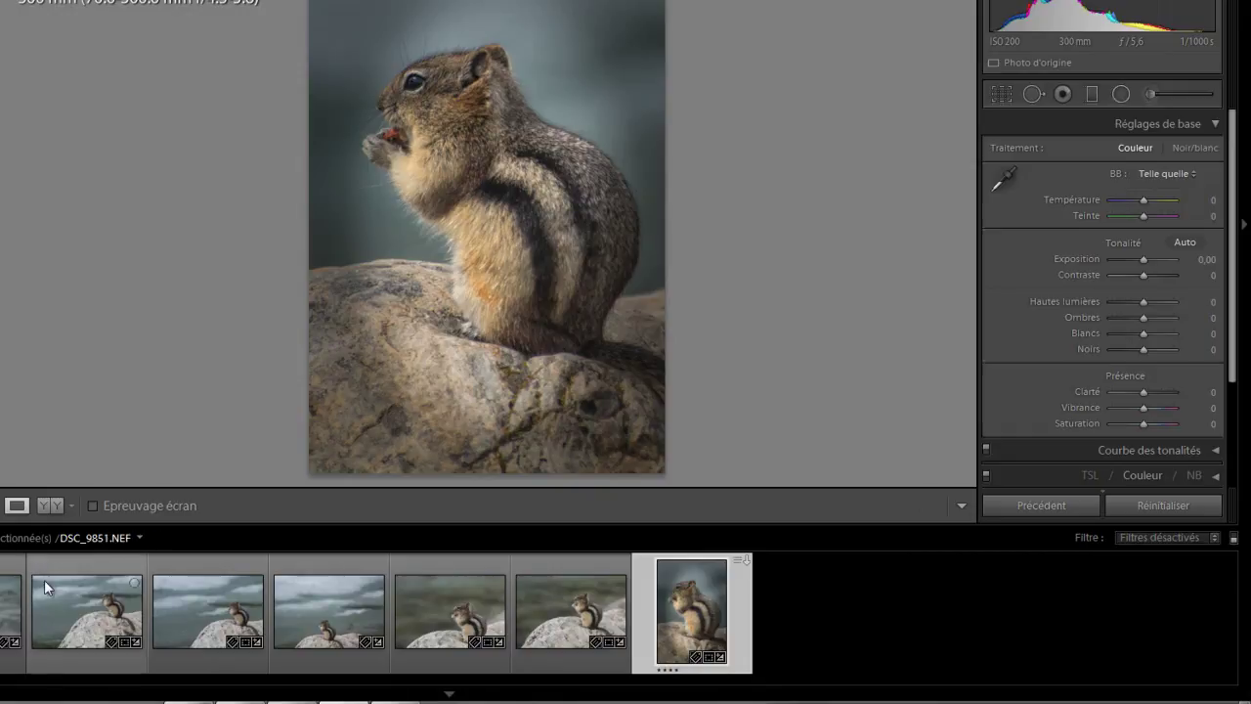
{"action": "left_click", "coordinate": [56, 507]}
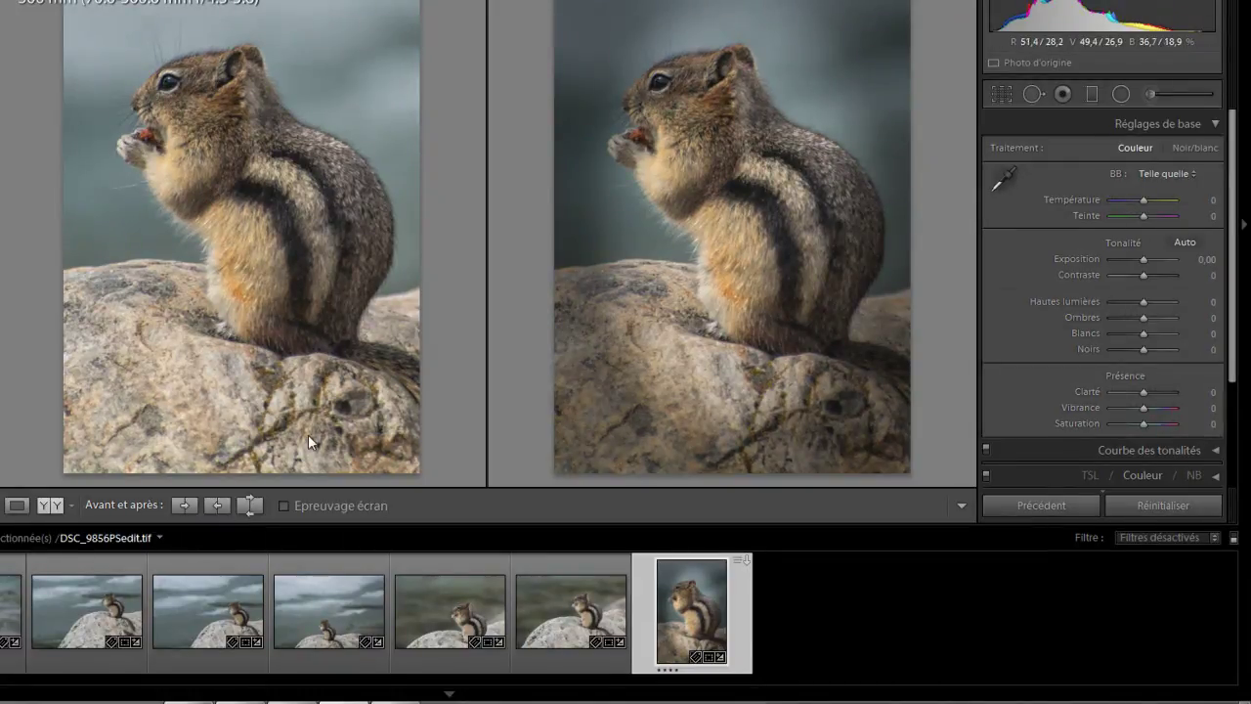
{"action": "mouse_move", "coordinate": [1227, 307]}
{"action": "left_mouse_down"}
{"action": "mouse_move", "coordinate": [1234, 362]}
{"action": "mouse_move", "coordinate": [1232, 315]}
{"action": "left_mouse_up"}
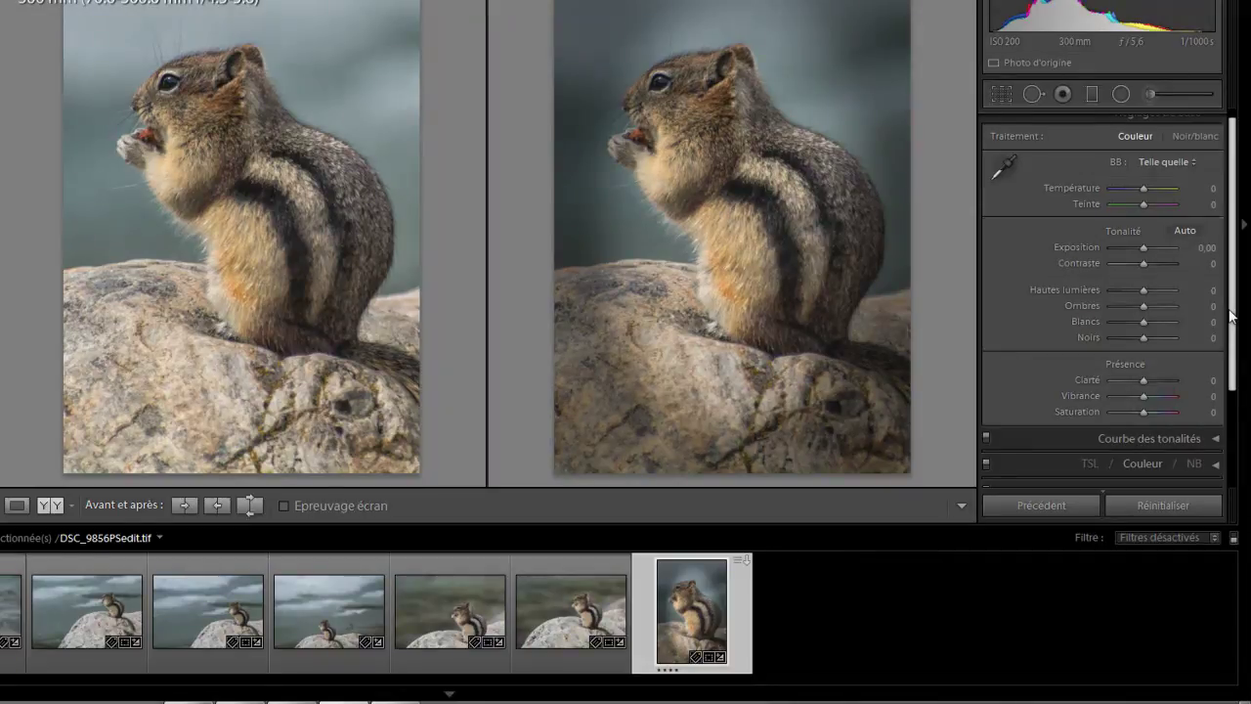